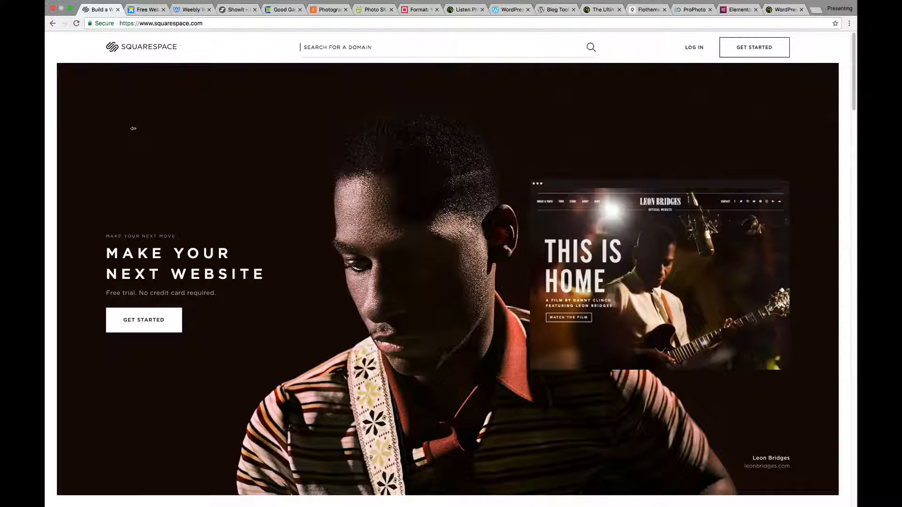
Switch from the Squarespace homepage to the Wix homepage
{"action": "key", "text": "ctrl+Tab"}
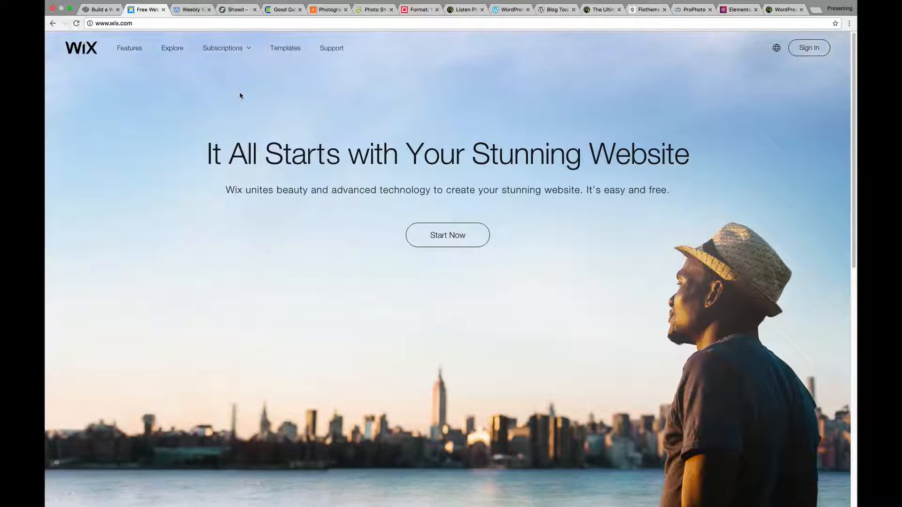
Move past the Weebly homepage to the Showit homepage
{"action": "key", "text": "ctrl+Tab"}
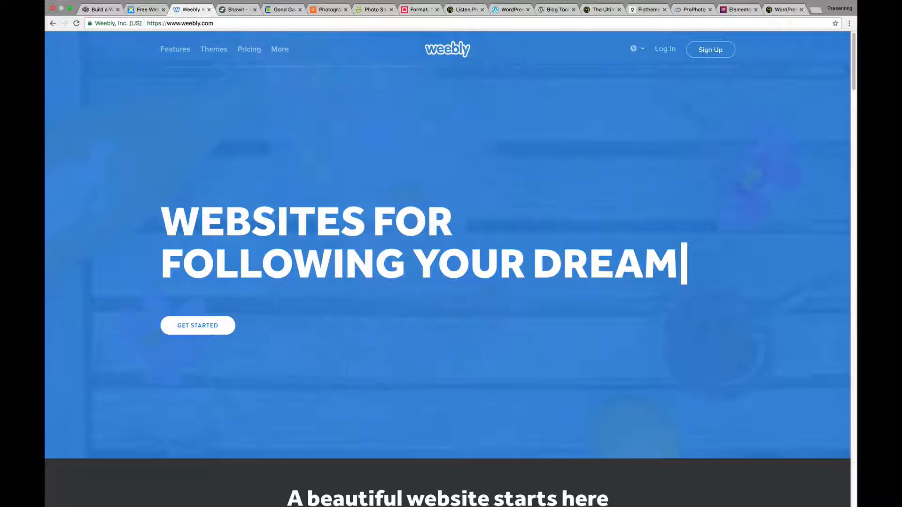
{"action": "key", "text": "ctrl+Tab"}
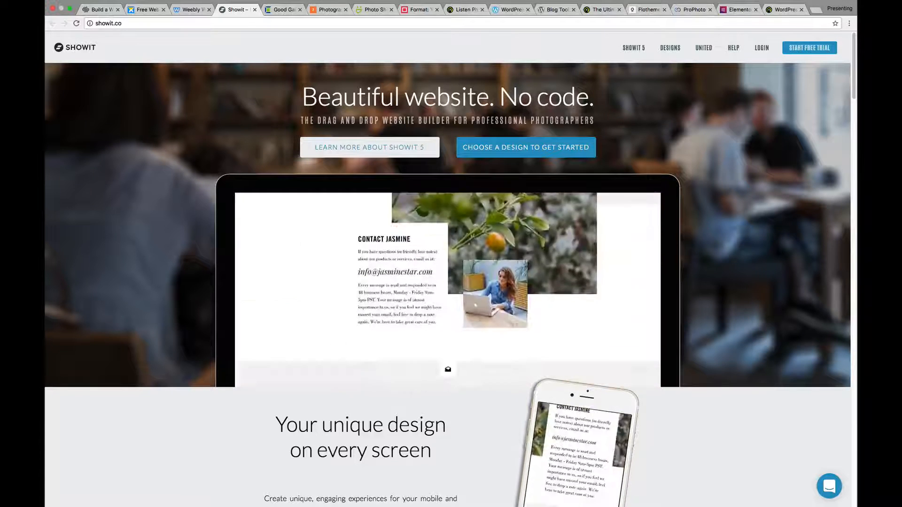
Move past the Good Gallery homepage to the Zenfolio homepage
{"action": "key", "text": "ctrl+Tab"}
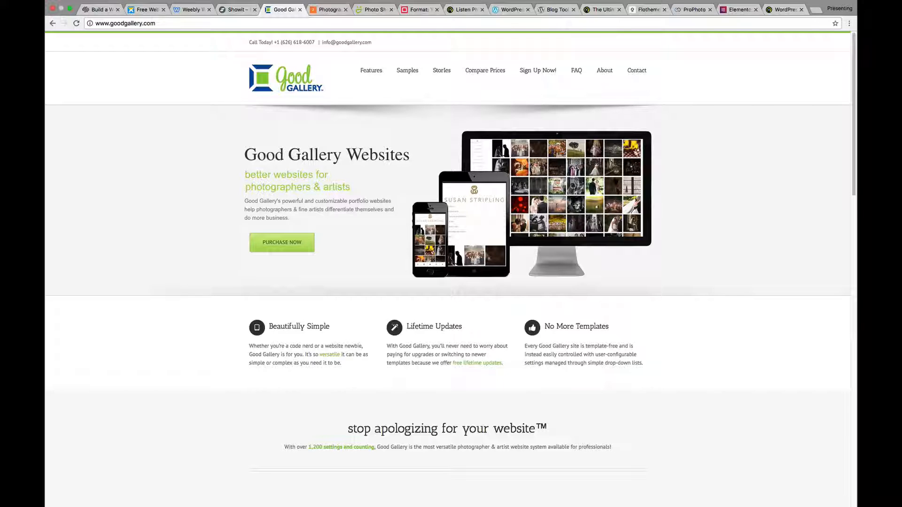
{"action": "key", "text": "ctrl+Tab"}
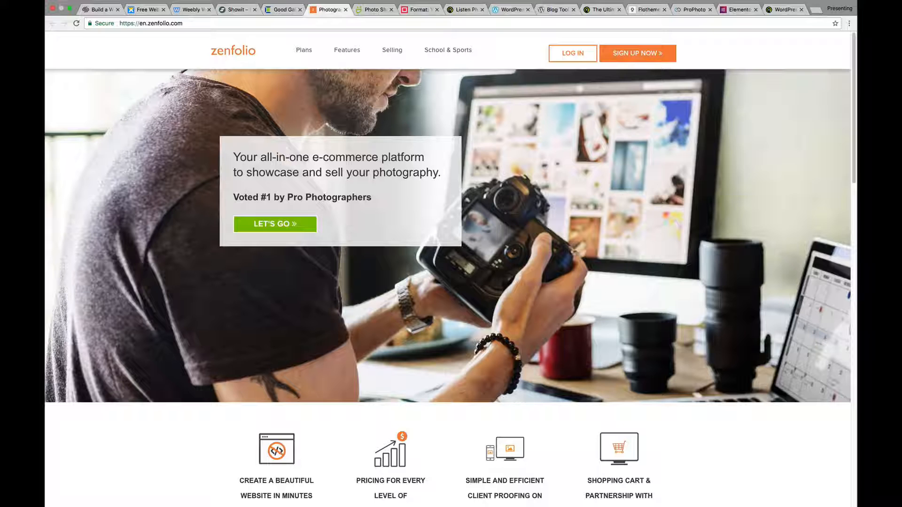
{"action": "scroll", "coordinate": [451, 282], "scroll_direction": "down", "scroll_amount": 10}
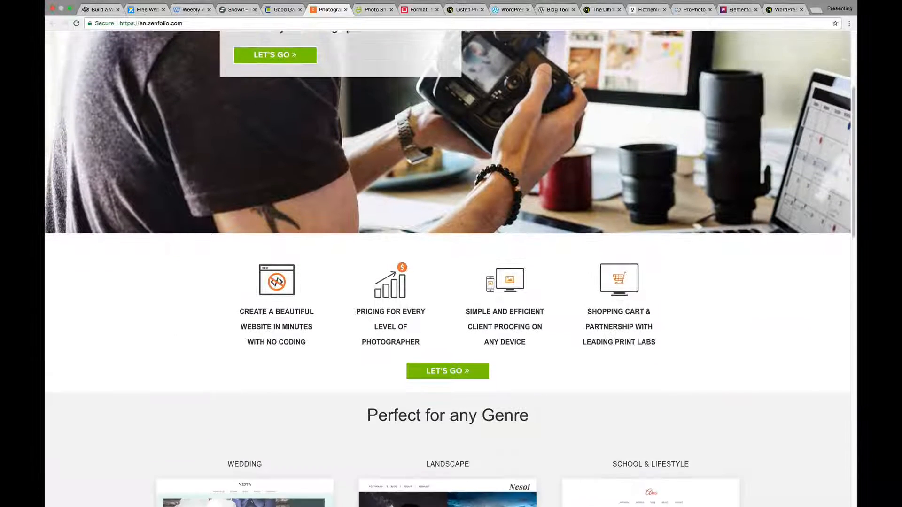
{"action": "scroll", "coordinate": [452, 282], "scroll_direction": "down", "scroll_amount": 5}
{"action": "scroll", "coordinate": [452, 282], "scroll_direction": "down", "scroll_amount": 10}
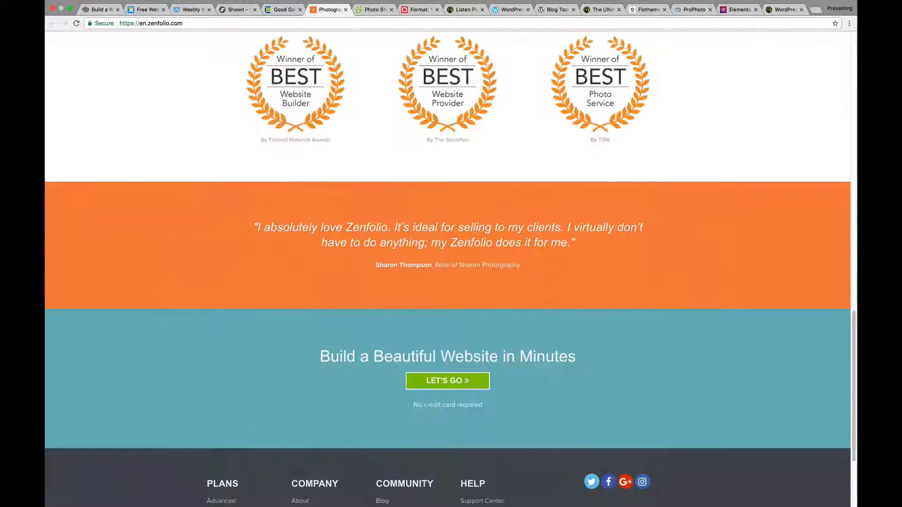
{"action": "scroll", "coordinate": [451, 283], "scroll_direction": "down", "scroll_amount": 5}
{"action": "scroll", "coordinate": [451, 282], "scroll_direction": "up", "scroll_amount": 10}
{"action": "scroll", "coordinate": [451, 282], "scroll_direction": "up", "scroll_amount": 10}
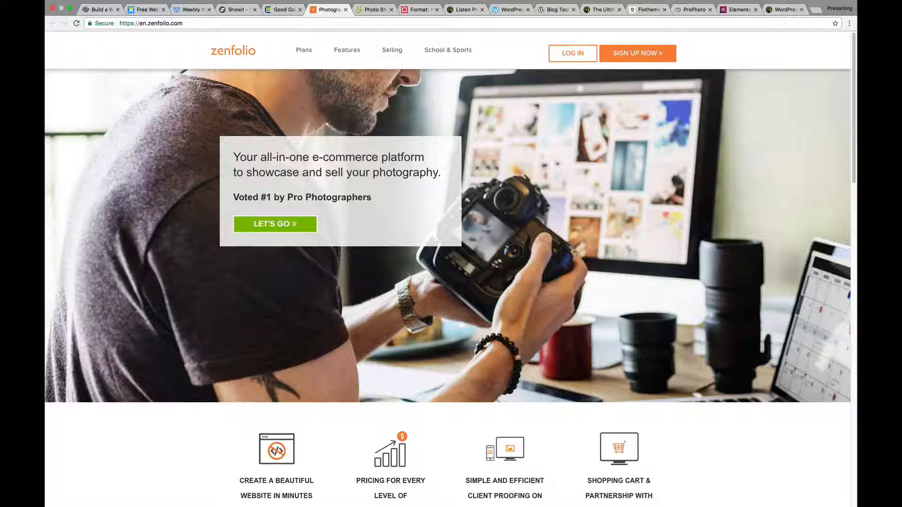
Leave Zenfolio for the SmugMug homepage
{"action": "key", "text": "ctrl+Tab"}
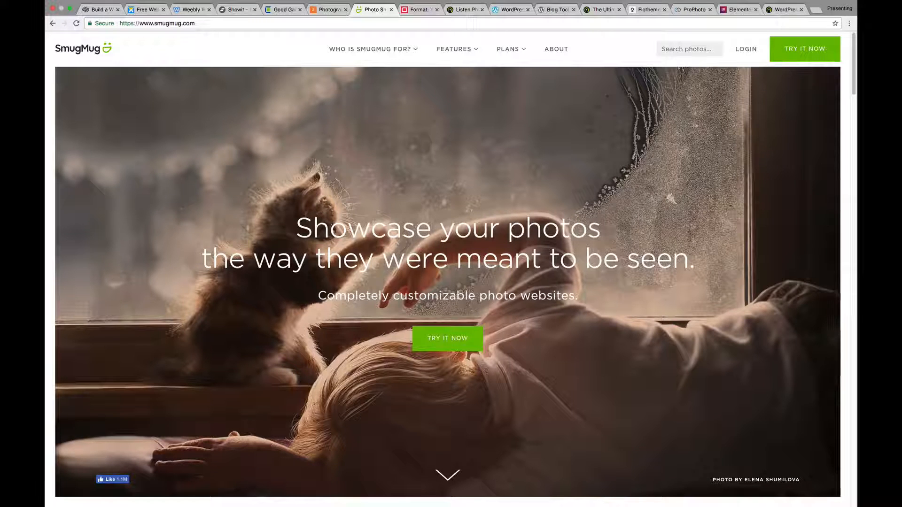
Move through the Format homepage to Imagely's 'Listen Photographers' content-ownership article
{"action": "key", "text": "ctrl+Tab"}
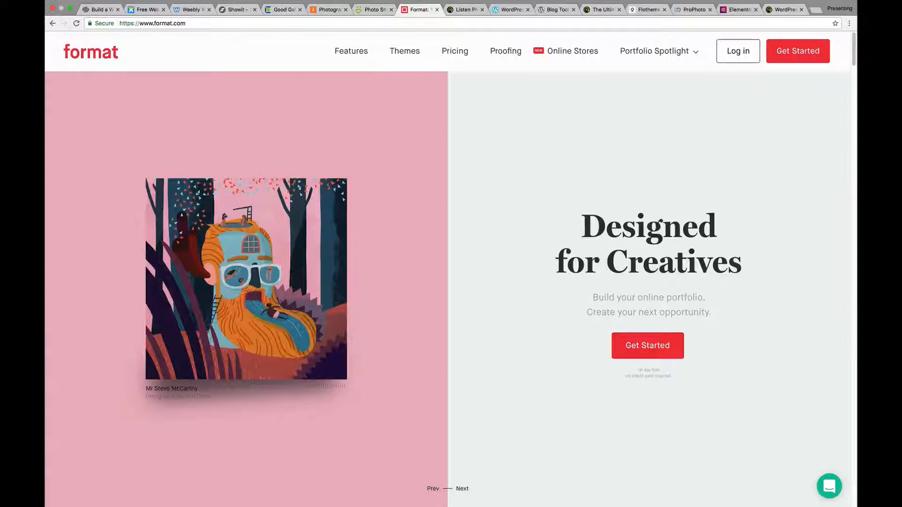
{"action": "scroll", "coordinate": [451, 282], "scroll_direction": "down", "scroll_amount": 10}
{"action": "scroll", "coordinate": [451, 282], "scroll_direction": "down", "scroll_amount": 10}
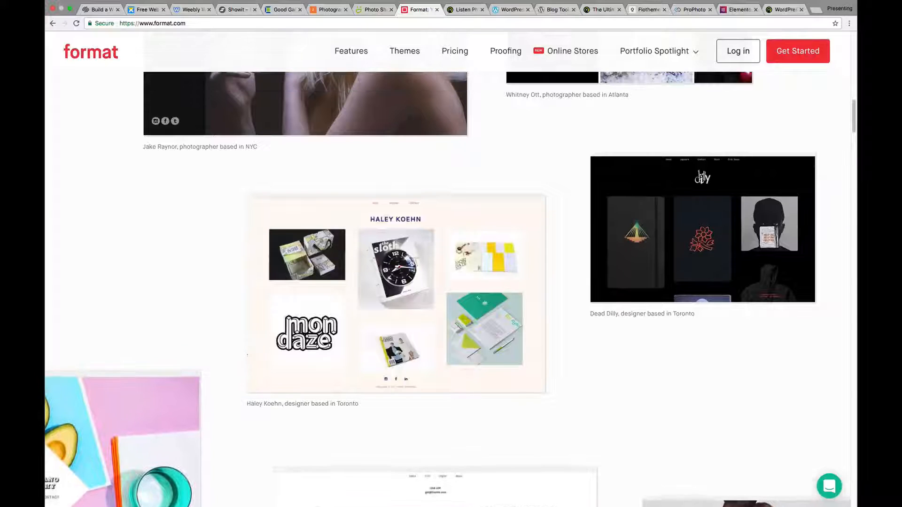
{"action": "scroll", "coordinate": [451, 282], "scroll_direction": "up", "scroll_amount": 5}
{"action": "scroll", "coordinate": [451, 282], "scroll_direction": "up", "scroll_amount": 3}
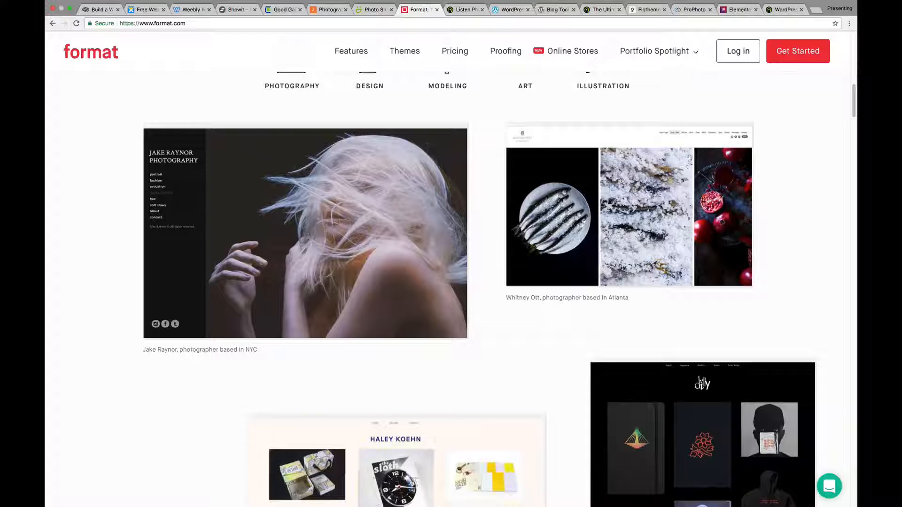
{"action": "scroll", "coordinate": [451, 282], "scroll_direction": "down", "scroll_amount": 10}
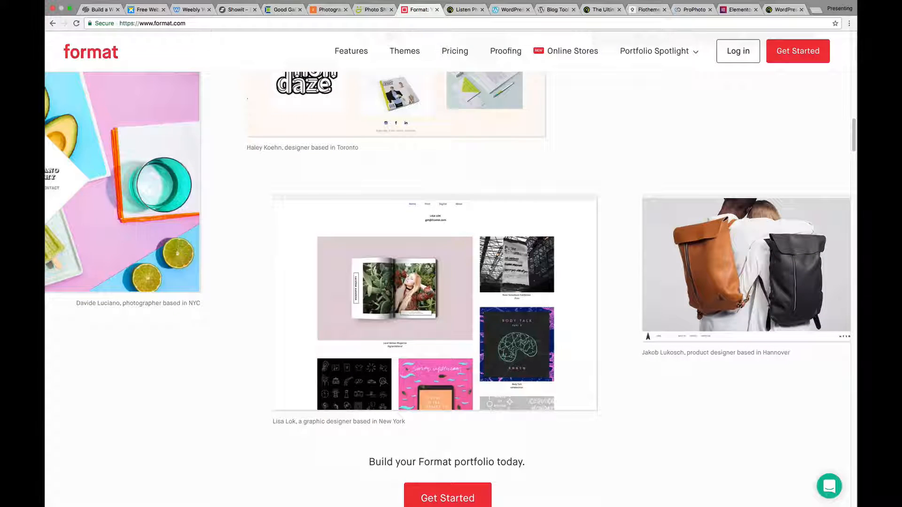
{"action": "scroll", "coordinate": [452, 282], "scroll_direction": "down", "scroll_amount": 10}
{"action": "scroll", "coordinate": [451, 283], "scroll_direction": "down", "scroll_amount": 10}
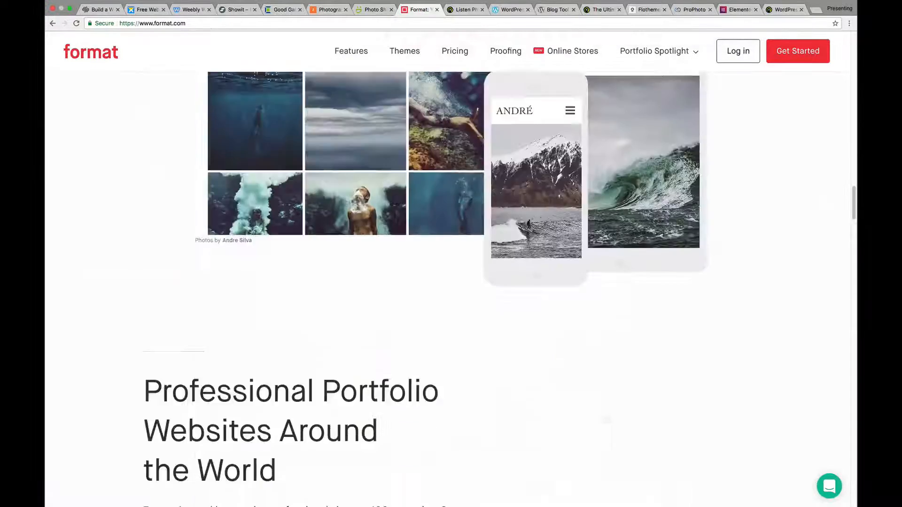
{"action": "scroll", "coordinate": [451, 282], "scroll_direction": "down", "scroll_amount": 5}
{"action": "scroll", "coordinate": [452, 282], "scroll_direction": "down", "scroll_amount": 10}
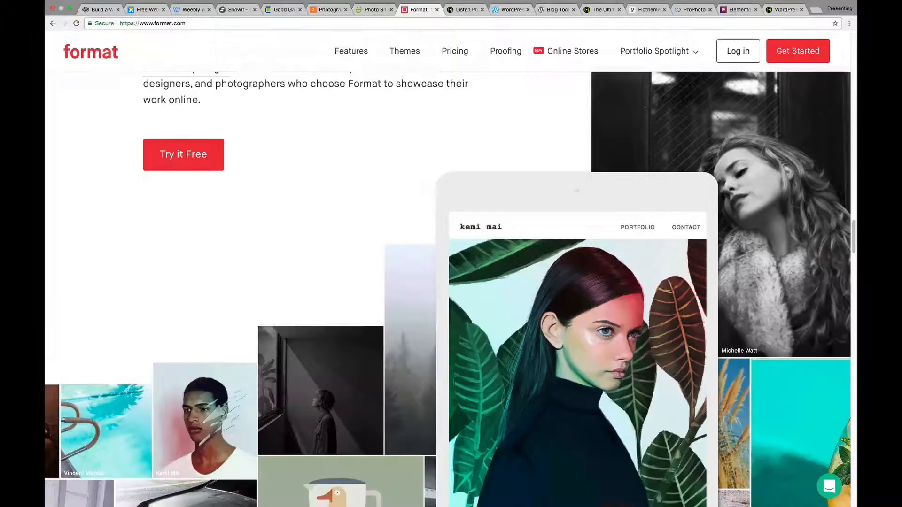
{"action": "scroll", "coordinate": [451, 282], "scroll_direction": "down", "scroll_amount": 10}
{"action": "scroll", "coordinate": [451, 282], "scroll_direction": "up", "scroll_amount": 20}
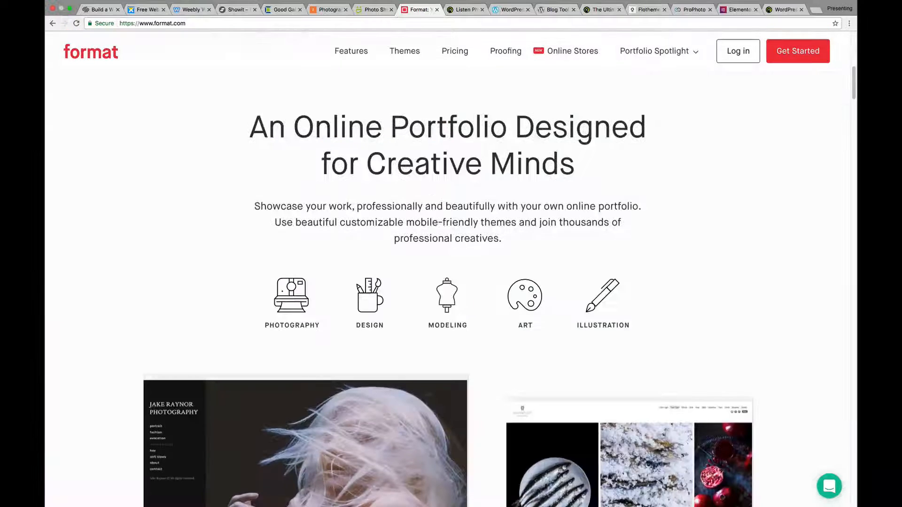
{"action": "scroll", "coordinate": [451, 282], "scroll_direction": "down", "scroll_amount": 12}
{"action": "scroll", "coordinate": [451, 282], "scroll_direction": "up", "scroll_amount": 4}
{"action": "scroll", "coordinate": [451, 282], "scroll_direction": "up", "scroll_amount": 3}
{"action": "scroll", "coordinate": [451, 282], "scroll_direction": "up", "scroll_amount": 2}
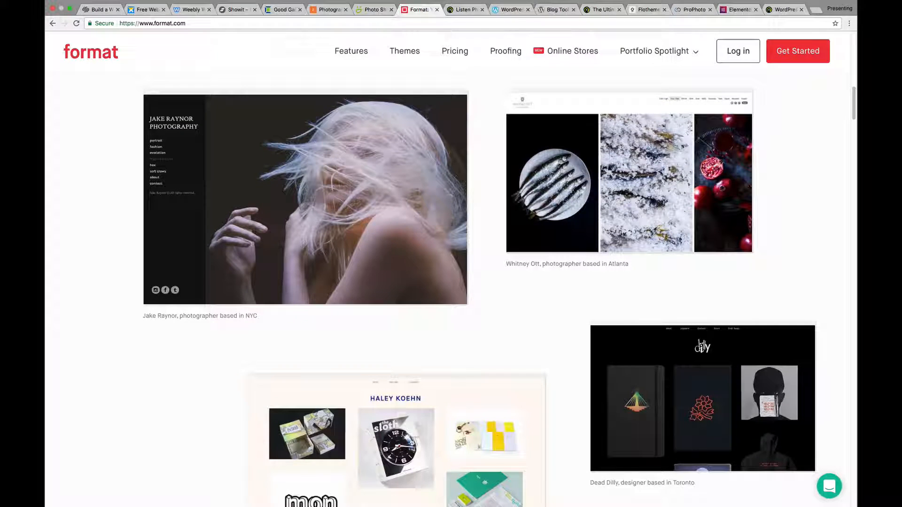
{"action": "scroll", "coordinate": [702, 345], "scroll_direction": "up", "scroll_amount": 10}
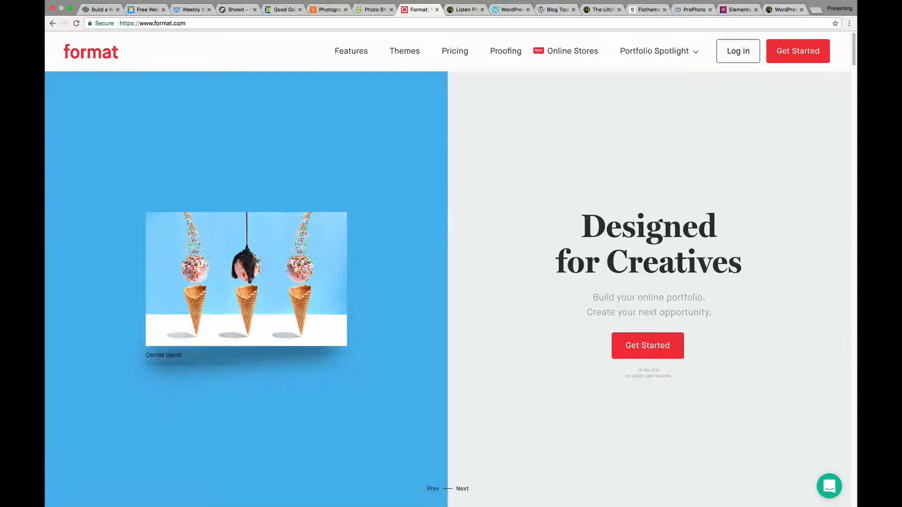
{"action": "key", "text": "ctrl+Tab"}
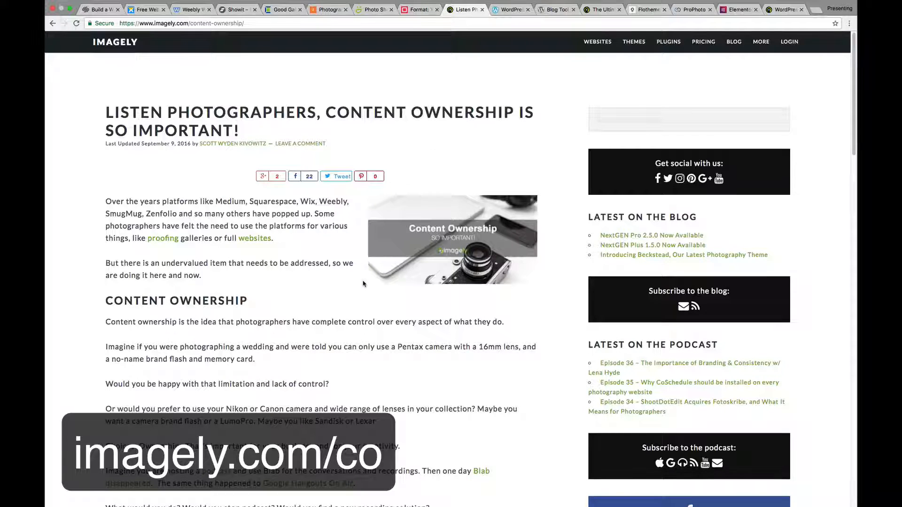
{"action": "scroll", "coordinate": [364, 283], "scroll_direction": "down", "scroll_amount": 5}
{"action": "scroll", "coordinate": [364, 283], "scroll_direction": "down", "scroll_amount": 5}
{"action": "scroll", "coordinate": [364, 284], "scroll_direction": "down", "scroll_amount": 3}
{"action": "scroll", "coordinate": [365, 283], "scroll_direction": "down", "scroll_amount": 3}
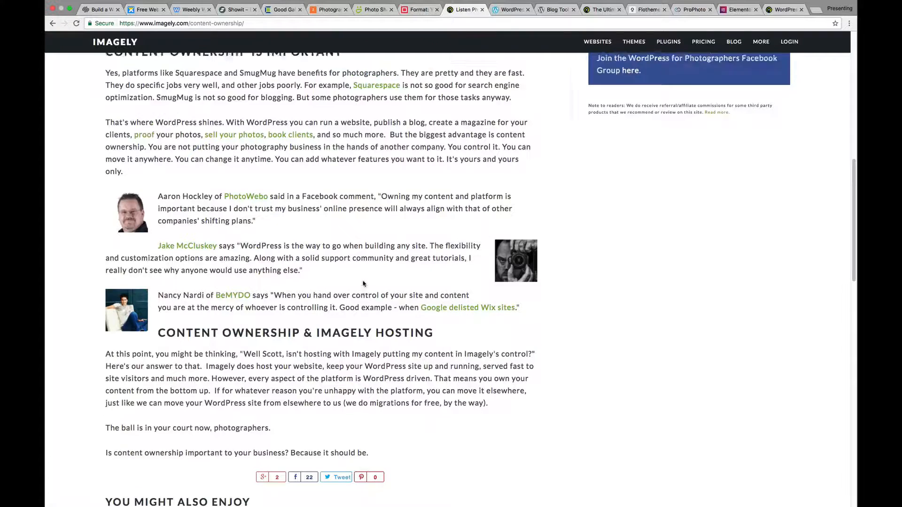
{"action": "scroll", "coordinate": [364, 283], "scroll_direction": "up", "scroll_amount": 10}
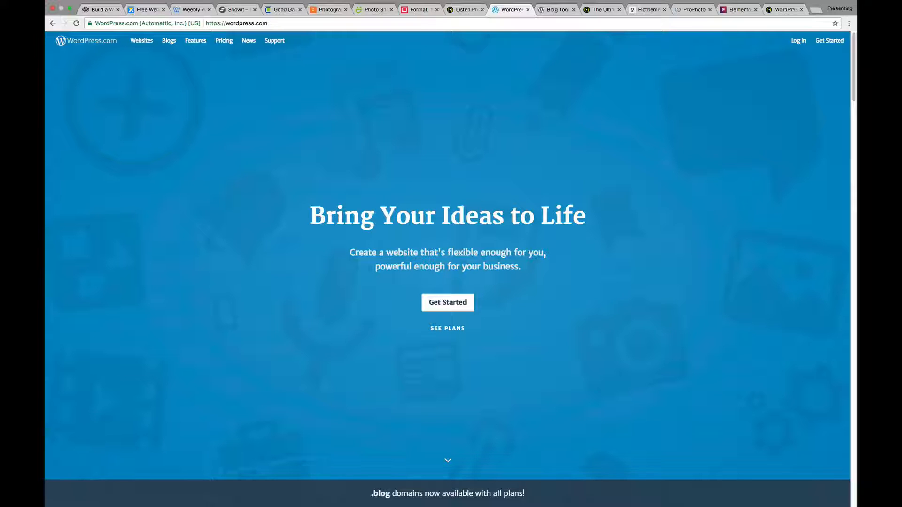
{"action": "scroll", "coordinate": [354, 422], "scroll_direction": "down", "scroll_amount": 3}
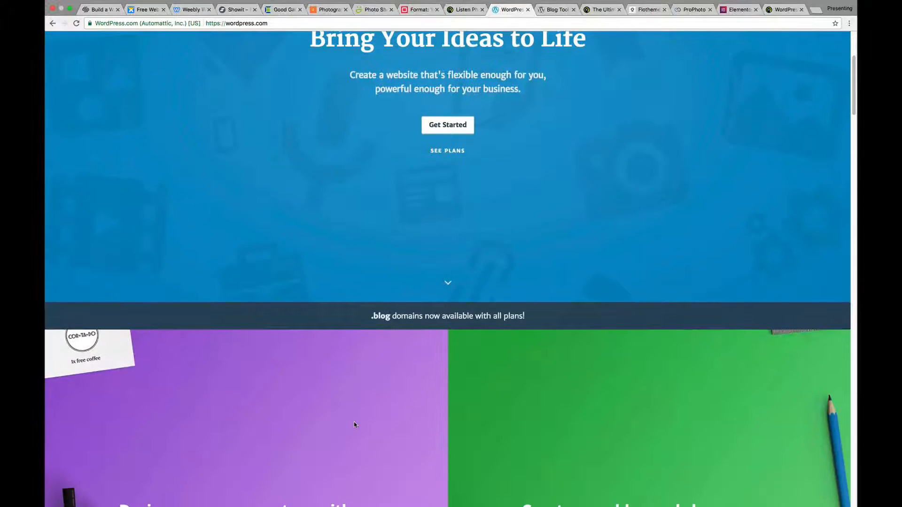
{"action": "scroll", "coordinate": [354, 423], "scroll_direction": "down", "scroll_amount": 5}
Reload WordPress.com, move to WordPress.org and open its Theme Directory
{"action": "right_click", "coordinate": [354, 423]}
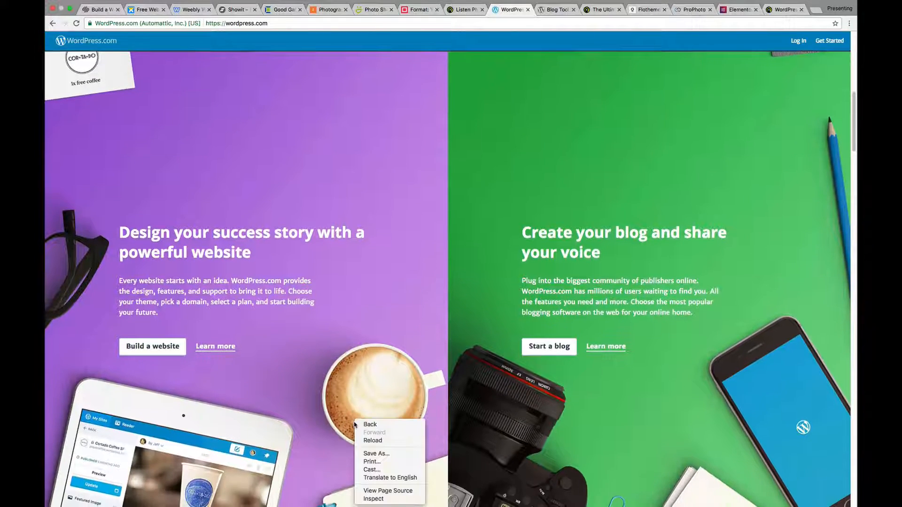
{"action": "left_click", "coordinate": [370, 423]}
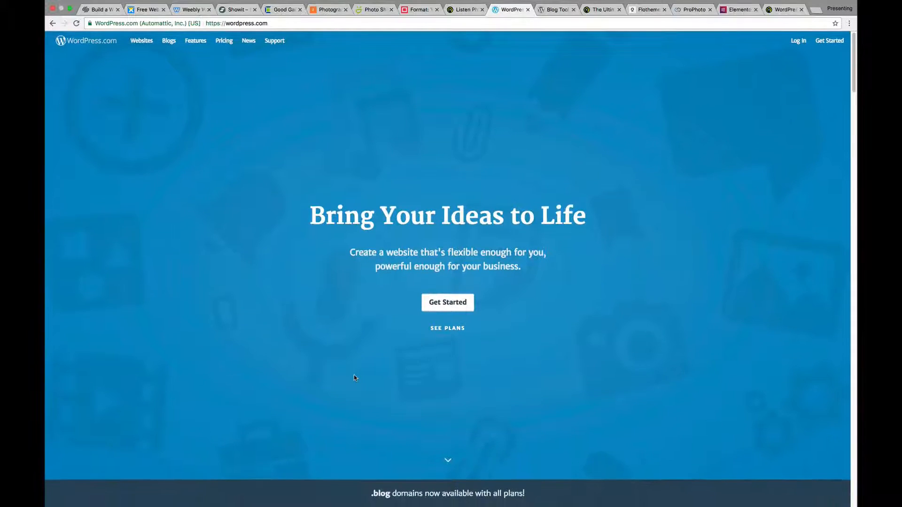
{"action": "key", "text": "ctrl+Tab"}
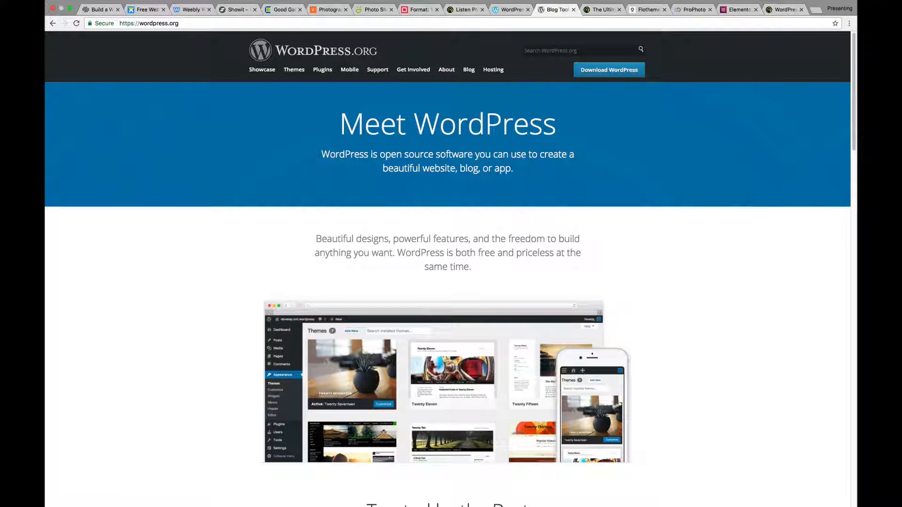
{"action": "left_click", "coordinate": [294, 70]}
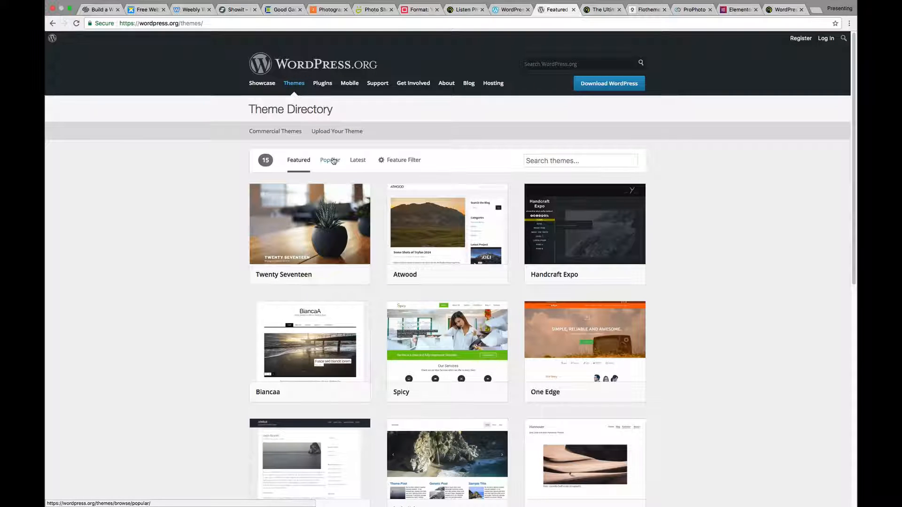
{"action": "scroll", "coordinate": [330, 160], "scroll_direction": "down", "scroll_amount": 5}
{"action": "scroll", "coordinate": [333, 161], "scroll_direction": "down", "scroll_amount": 5}
{"action": "scroll", "coordinate": [332, 161], "scroll_direction": "up", "scroll_amount": 10}
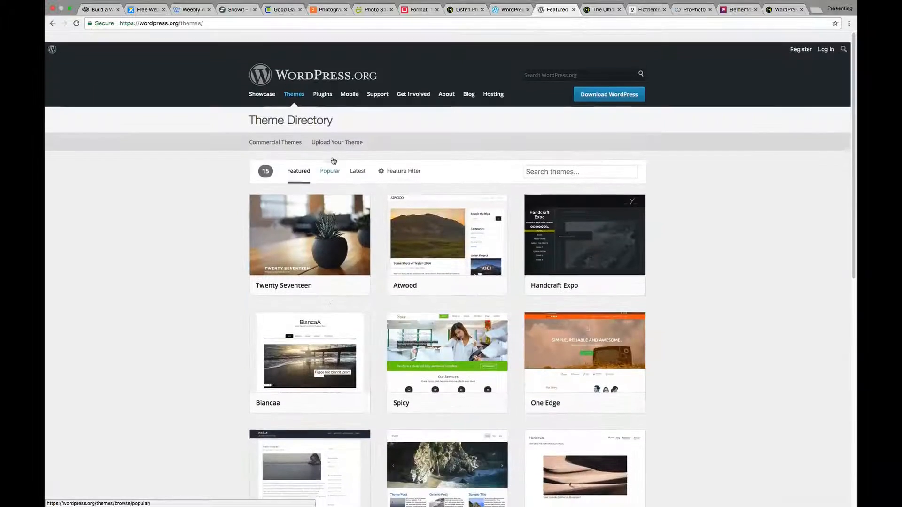
Show the Popular themes, then the Latest themes in the Theme Directory
{"action": "left_click", "coordinate": [330, 160]}
{"action": "left_click", "coordinate": [357, 160]}
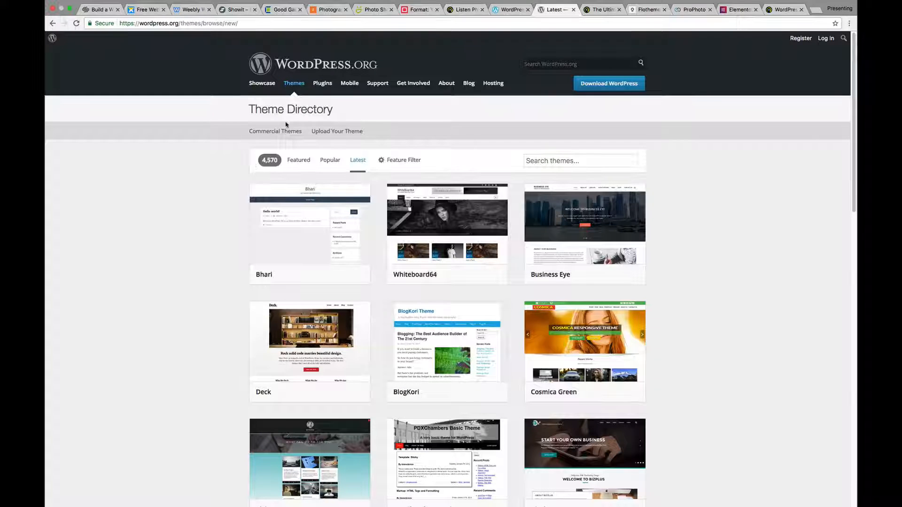
Open the WordPress.org Plugins directory and dismiss stray context menus
{"action": "left_click", "coordinate": [322, 83]}
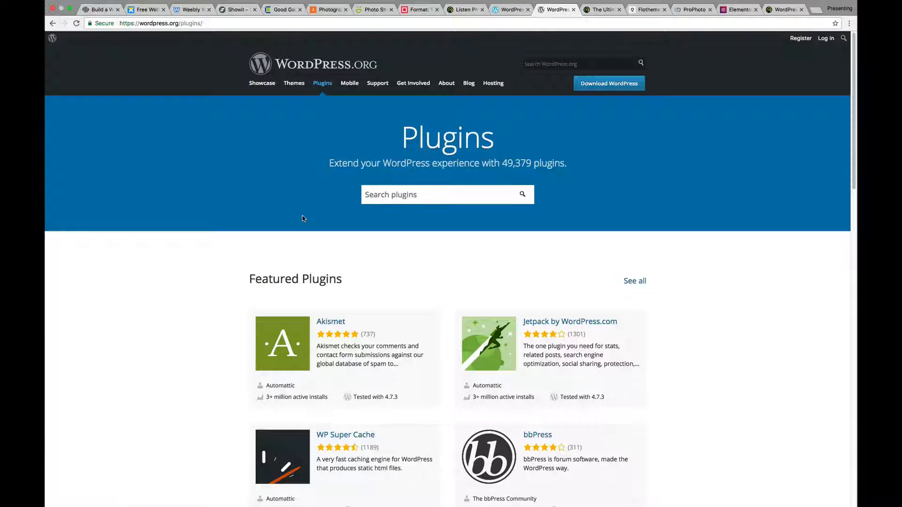
{"action": "scroll", "coordinate": [302, 218], "scroll_direction": "down", "scroll_amount": 5}
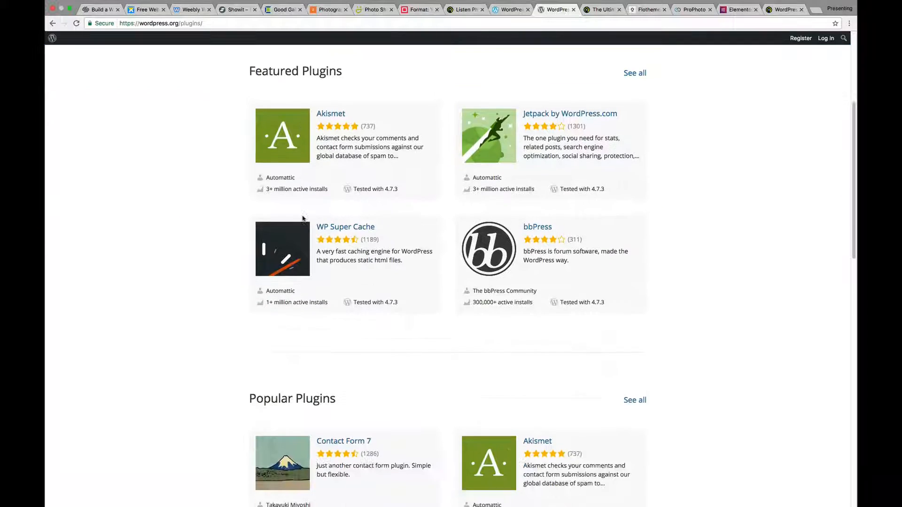
{"action": "scroll", "coordinate": [302, 218], "scroll_direction": "up", "scroll_amount": 5}
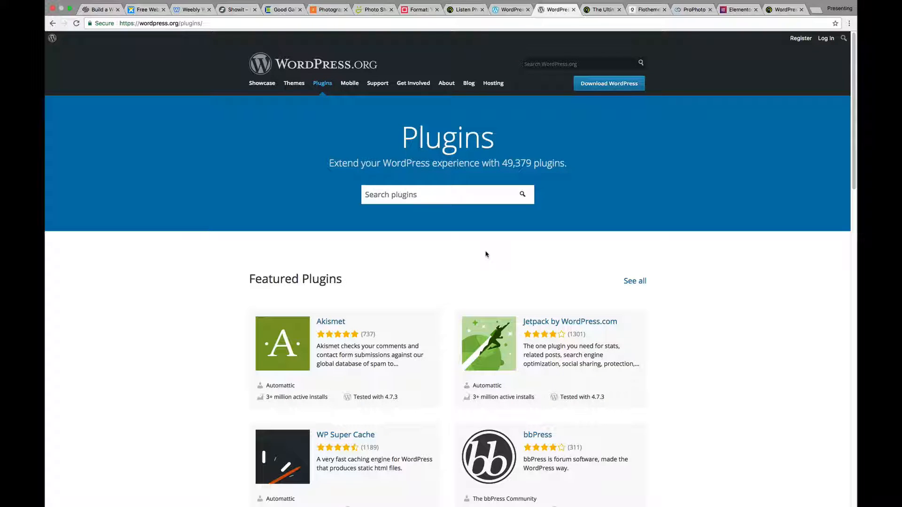
{"action": "scroll", "coordinate": [486, 254], "scroll_direction": "down", "scroll_amount": 5}
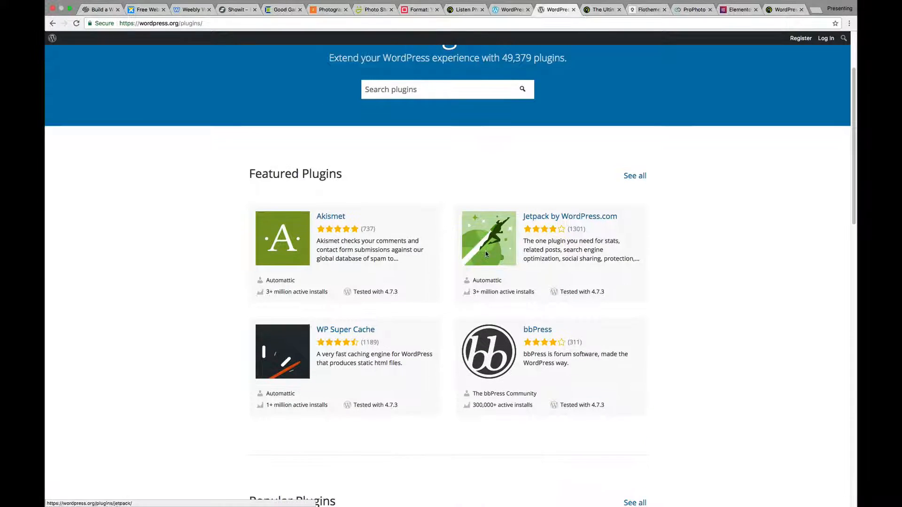
{"action": "right_click", "coordinate": [486, 254]}
{"action": "left_click", "coordinate": [430, 220]}
{"action": "right_click", "coordinate": [430, 206]}
{"action": "key", "text": "Escape"}
{"action": "scroll", "coordinate": [430, 206], "scroll_direction": "down", "scroll_amount": 4}
{"action": "scroll", "coordinate": [430, 206], "scroll_direction": "down", "scroll_amount": 5}
{"action": "scroll", "coordinate": [430, 206], "scroll_direction": "down", "scroll_amount": 3}
{"action": "scroll", "coordinate": [430, 206], "scroll_direction": "down", "scroll_amount": 5}
{"action": "scroll", "coordinate": [431, 206], "scroll_direction": "up", "scroll_amount": 5}
{"action": "scroll", "coordinate": [430, 206], "scroll_direction": "up", "scroll_amount": 10}
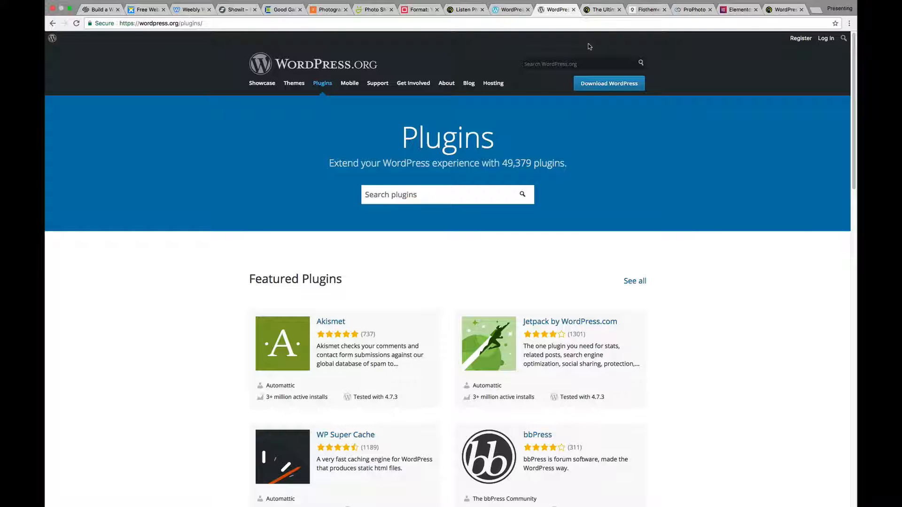
Switch to the Imagely 'Complete Websites for Photographers' tab
{"action": "left_click", "coordinate": [786, 9]}
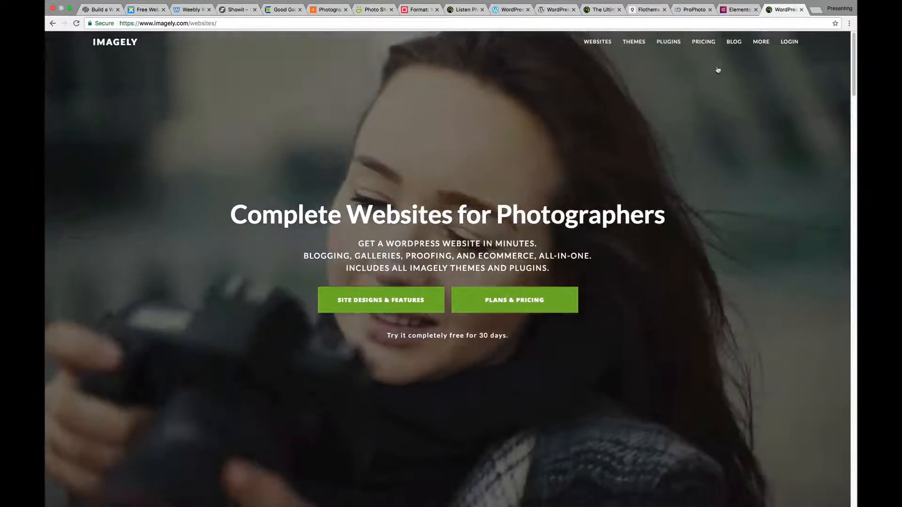
{"action": "scroll", "coordinate": [718, 197], "scroll_direction": "down", "scroll_amount": 5}
{"action": "scroll", "coordinate": [717, 197], "scroll_direction": "down", "scroll_amount": 5}
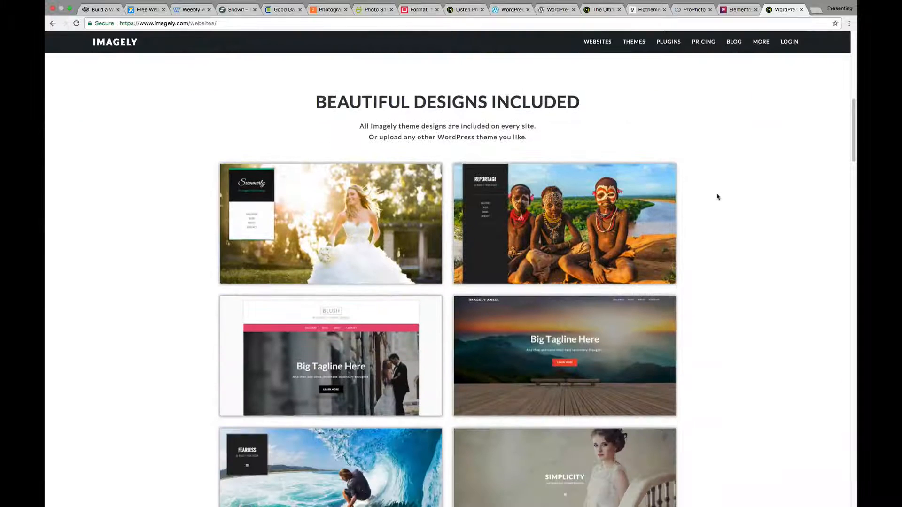
{"action": "scroll", "coordinate": [718, 197], "scroll_direction": "down", "scroll_amount": 2}
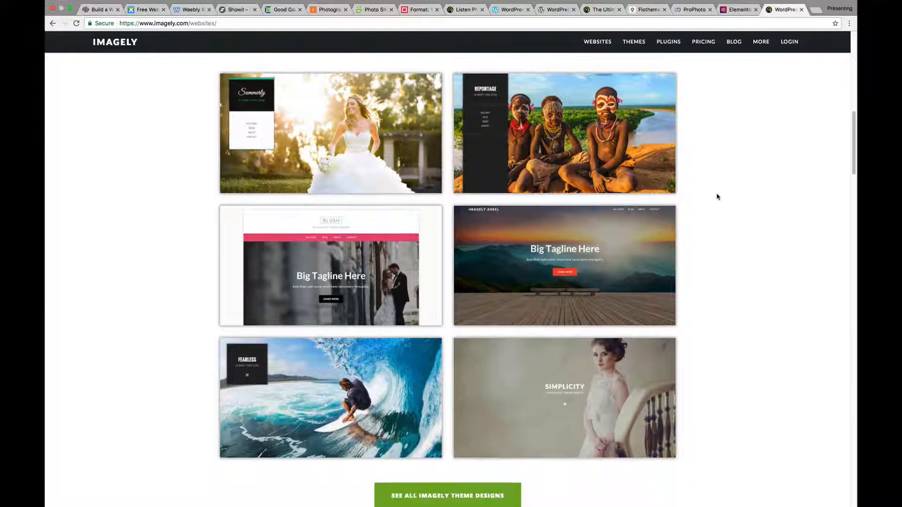
{"action": "scroll", "coordinate": [717, 197], "scroll_direction": "down", "scroll_amount": 5}
{"action": "scroll", "coordinate": [718, 197], "scroll_direction": "down", "scroll_amount": 5}
{"action": "scroll", "coordinate": [718, 197], "scroll_direction": "down", "scroll_amount": 3}
{"action": "scroll", "coordinate": [718, 196], "scroll_direction": "down", "scroll_amount": 3}
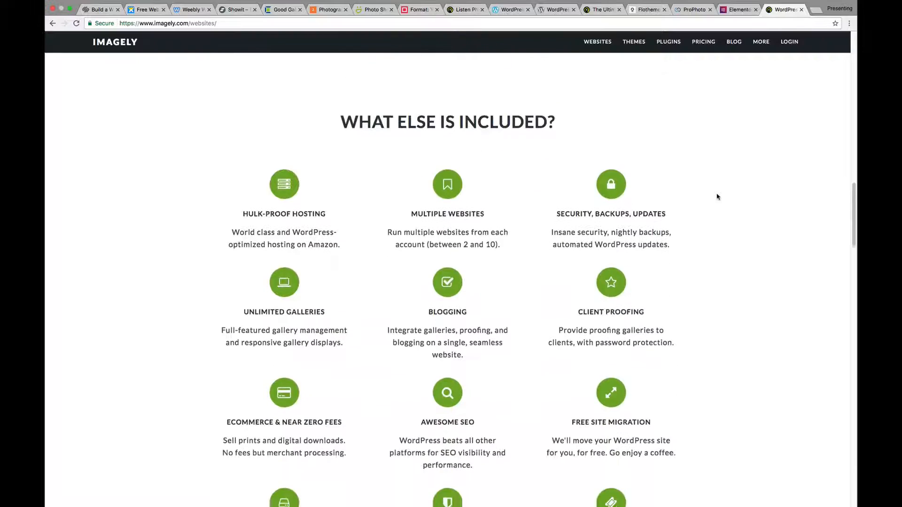
{"action": "scroll", "coordinate": [718, 197], "scroll_direction": "down", "scroll_amount": 2}
{"action": "scroll", "coordinate": [717, 197], "scroll_direction": "down", "scroll_amount": 3}
{"action": "scroll", "coordinate": [718, 197], "scroll_direction": "down", "scroll_amount": 3}
{"action": "scroll", "coordinate": [718, 197], "scroll_direction": "up", "scroll_amount": 3}
{"action": "scroll", "coordinate": [718, 197], "scroll_direction": "up", "scroll_amount": 2}
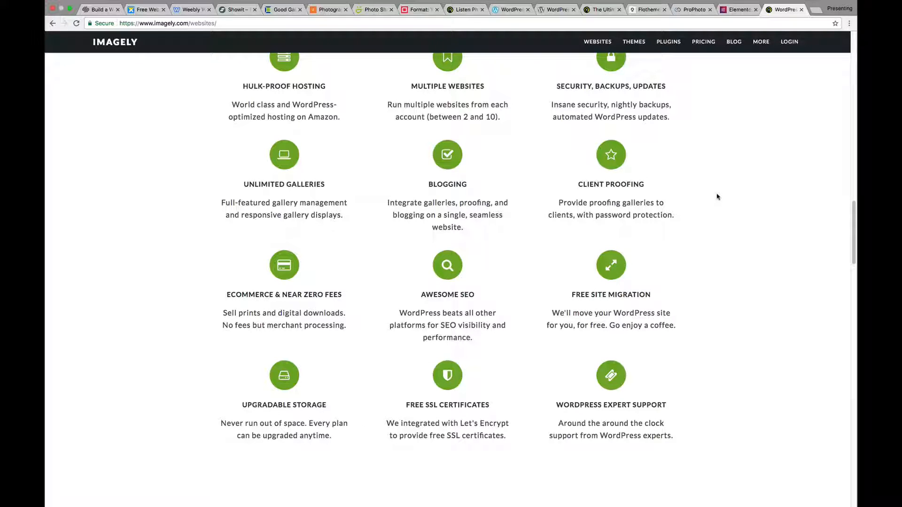
{"action": "scroll", "coordinate": [717, 197], "scroll_direction": "down", "scroll_amount": 10}
{"action": "scroll", "coordinate": [718, 196], "scroll_direction": "up", "scroll_amount": 4}
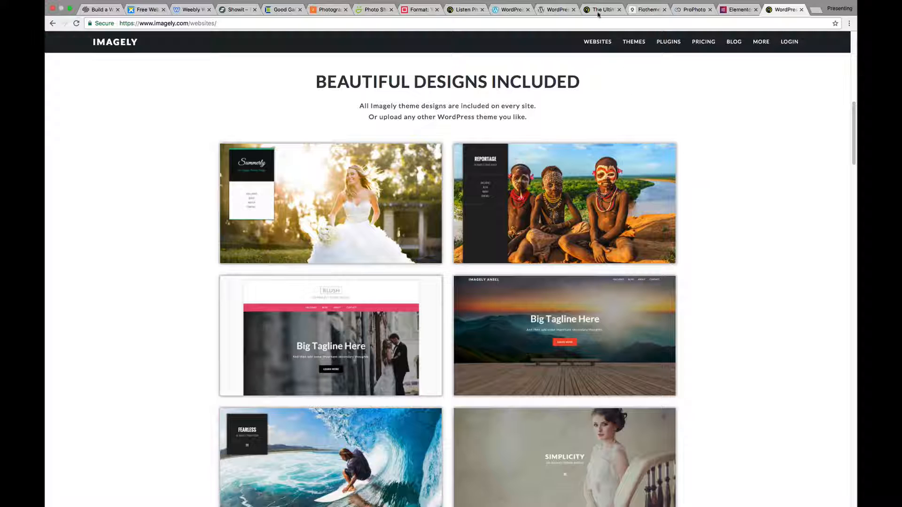
{"action": "mouse_move", "coordinate": [595, 4]}
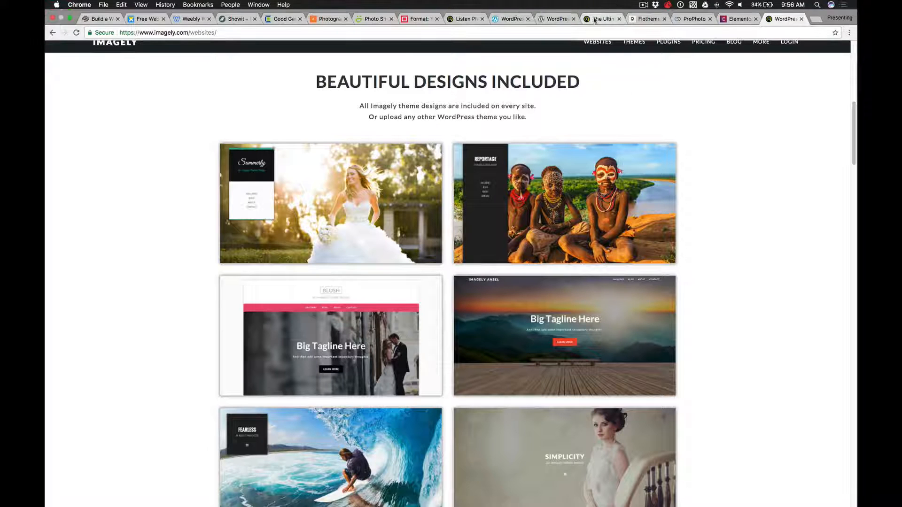
Switch to Imagely's 'Ultimate Page Builder Plugin Comparison for Photographers' article tab
{"action": "left_click", "coordinate": [602, 10]}
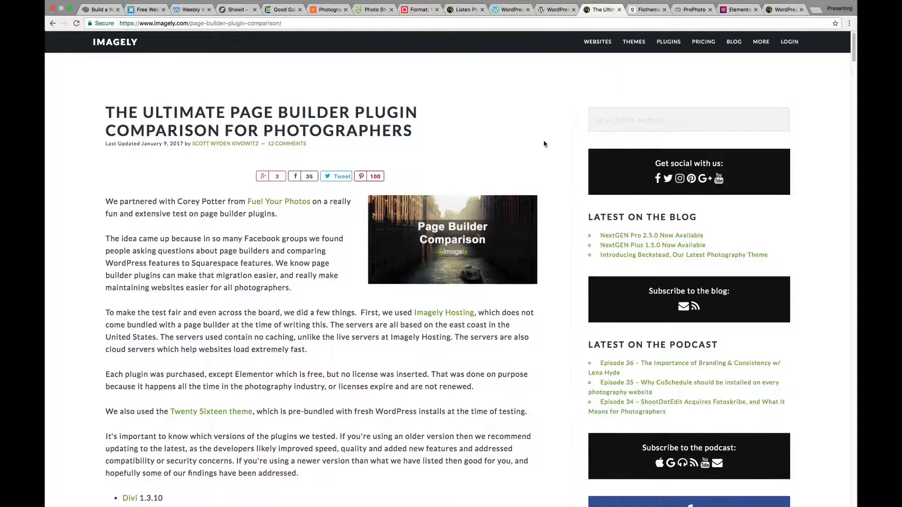
{"action": "scroll", "coordinate": [545, 145], "scroll_direction": "down", "scroll_amount": 10}
{"action": "scroll", "coordinate": [544, 144], "scroll_direction": "down", "scroll_amount": 5}
{"action": "scroll", "coordinate": [545, 143], "scroll_direction": "up", "scroll_amount": 2}
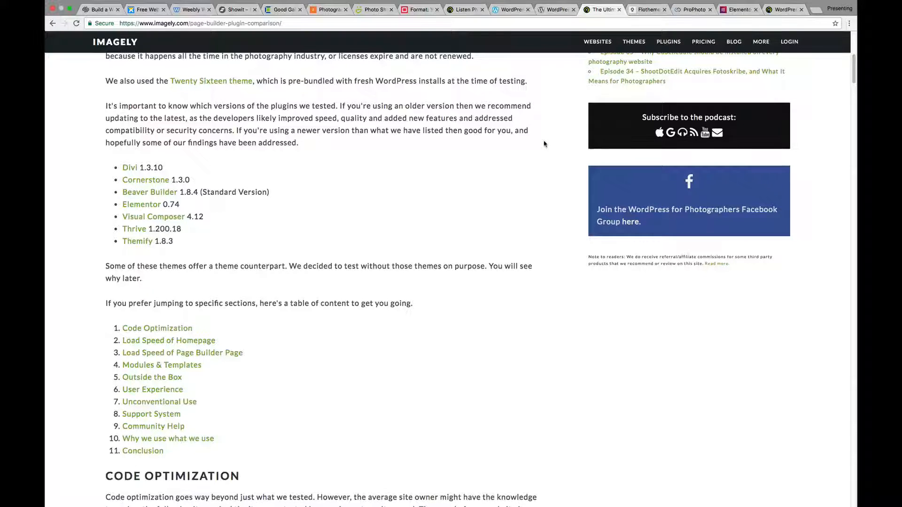
{"action": "scroll", "coordinate": [544, 144], "scroll_direction": "down", "scroll_amount": 8}
{"action": "scroll", "coordinate": [544, 144], "scroll_direction": "down", "scroll_amount": 5}
{"action": "scroll", "coordinate": [544, 143], "scroll_direction": "down", "scroll_amount": 3}
{"action": "scroll", "coordinate": [544, 145], "scroll_direction": "down", "scroll_amount": 8}
{"action": "scroll", "coordinate": [545, 144], "scroll_direction": "down", "scroll_amount": 6}
{"action": "scroll", "coordinate": [544, 144], "scroll_direction": "down", "scroll_amount": 3}
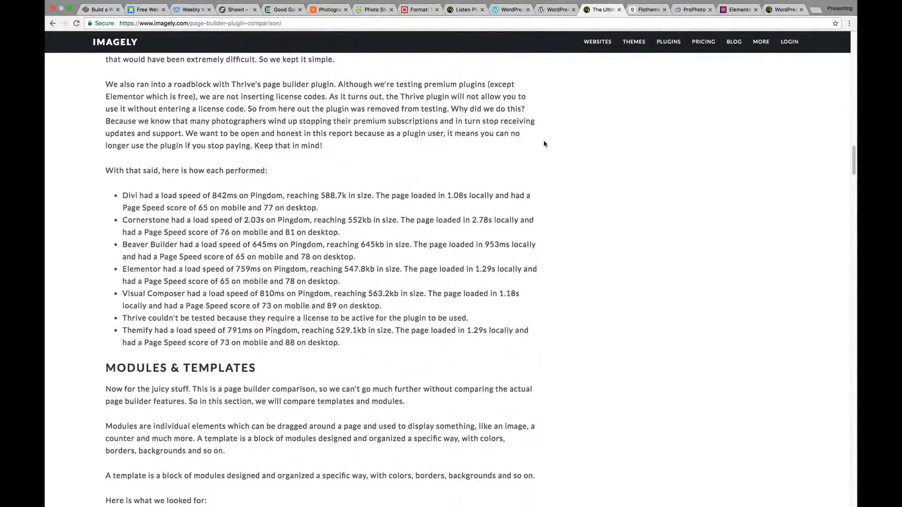
{"action": "scroll", "coordinate": [544, 144], "scroll_direction": "down", "scroll_amount": 8}
{"action": "scroll", "coordinate": [544, 144], "scroll_direction": "down", "scroll_amount": 6}
{"action": "scroll", "coordinate": [545, 143], "scroll_direction": "down", "scroll_amount": 6}
{"action": "scroll", "coordinate": [545, 144], "scroll_direction": "down", "scroll_amount": 5}
{"action": "scroll", "coordinate": [545, 144], "scroll_direction": "down", "scroll_amount": 6}
{"action": "scroll", "coordinate": [544, 144], "scroll_direction": "down", "scroll_amount": 3}
{"action": "scroll", "coordinate": [544, 144], "scroll_direction": "up", "scroll_amount": 8}
{"action": "scroll", "coordinate": [545, 144], "scroll_direction": "up", "scroll_amount": 15}
{"action": "scroll", "coordinate": [545, 143], "scroll_direction": "up", "scroll_amount": 10}
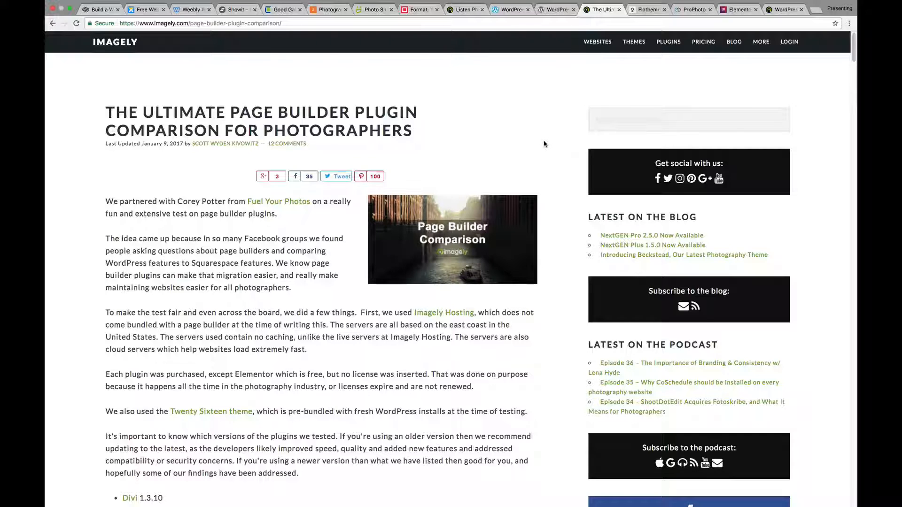
Switch to the Flothemes tab showing premium WordPress themes for photographers
{"action": "key", "text": "ctrl+Tab"}
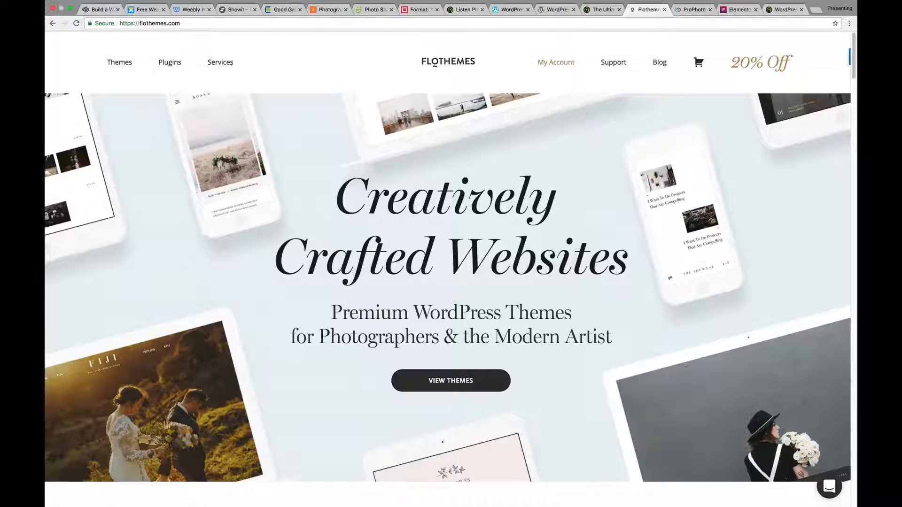
{"action": "scroll", "coordinate": [430, 253], "scroll_direction": "down", "scroll_amount": 5}
{"action": "scroll", "coordinate": [430, 252], "scroll_direction": "down", "scroll_amount": 4}
{"action": "scroll", "coordinate": [430, 252], "scroll_direction": "down", "scroll_amount": 3}
{"action": "scroll", "coordinate": [430, 252], "scroll_direction": "down", "scroll_amount": 3}
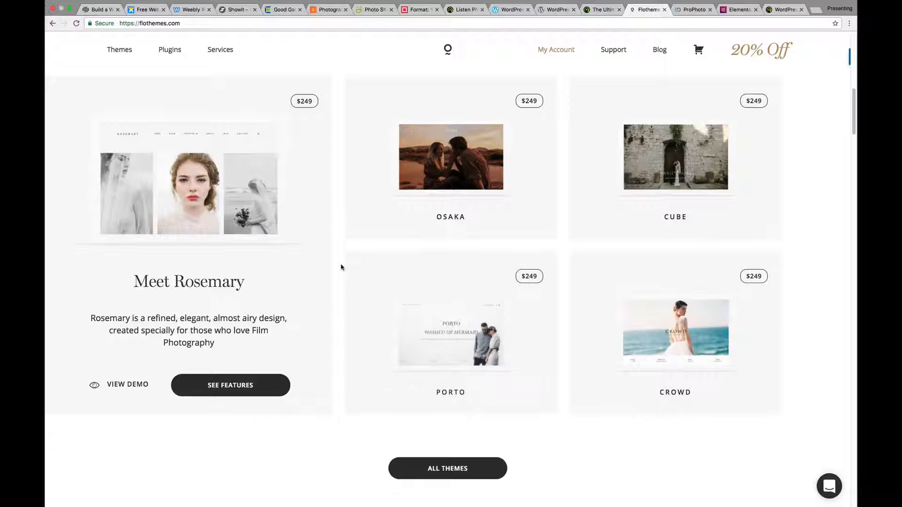
{"action": "scroll", "coordinate": [342, 267], "scroll_direction": "down", "scroll_amount": 5}
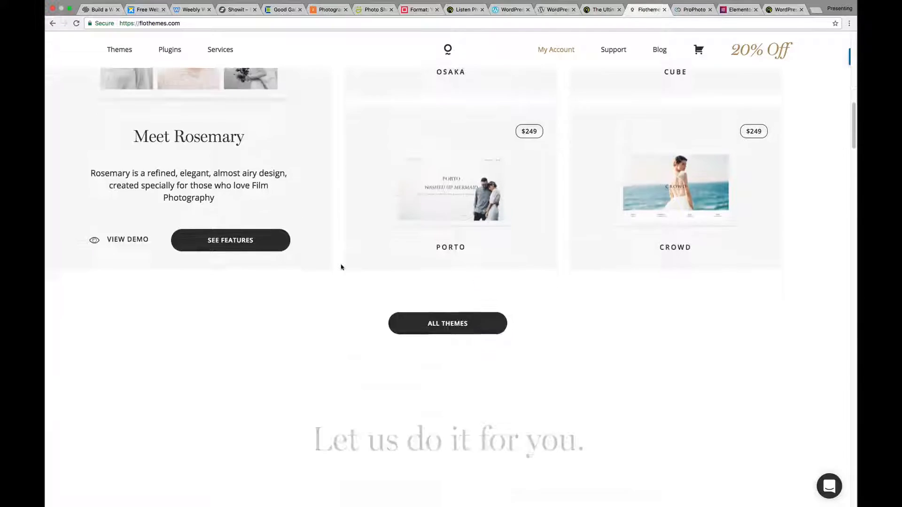
{"action": "scroll", "coordinate": [342, 266], "scroll_direction": "down", "scroll_amount": 2}
{"action": "scroll", "coordinate": [342, 267], "scroll_direction": "up", "scroll_amount": 2}
{"action": "scroll", "coordinate": [341, 267], "scroll_direction": "up", "scroll_amount": 7}
{"action": "scroll", "coordinate": [341, 267], "scroll_direction": "up", "scroll_amount": 1}
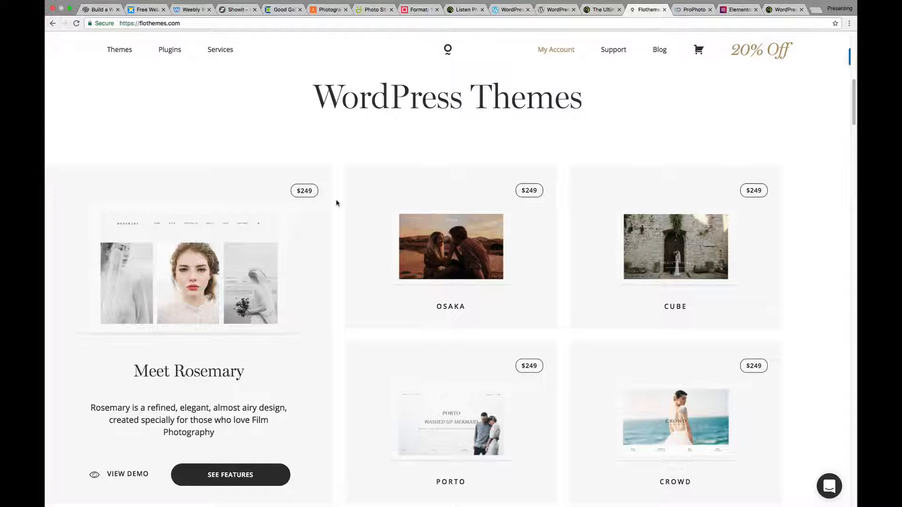
{"action": "scroll", "coordinate": [337, 203], "scroll_direction": "down", "scroll_amount": 3}
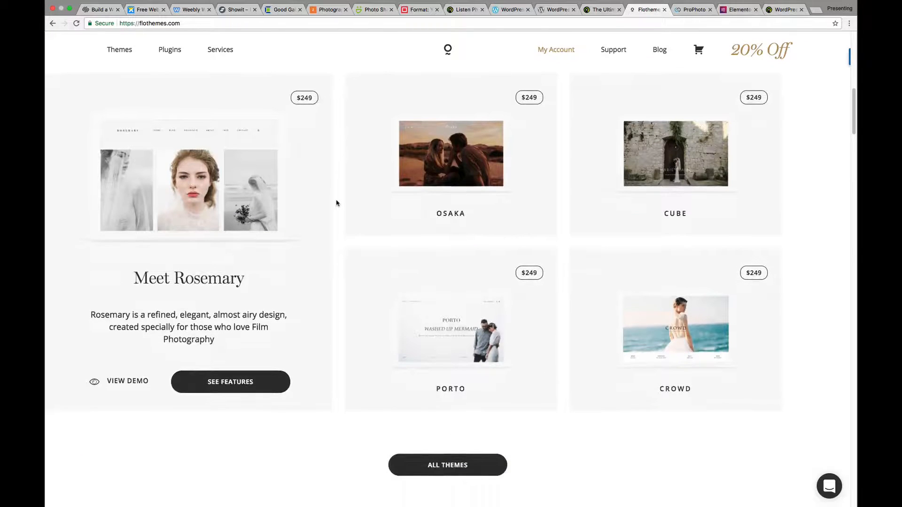
{"action": "scroll", "coordinate": [336, 203], "scroll_direction": "down", "scroll_amount": 5}
{"action": "scroll", "coordinate": [336, 203], "scroll_direction": "down", "scroll_amount": 4}
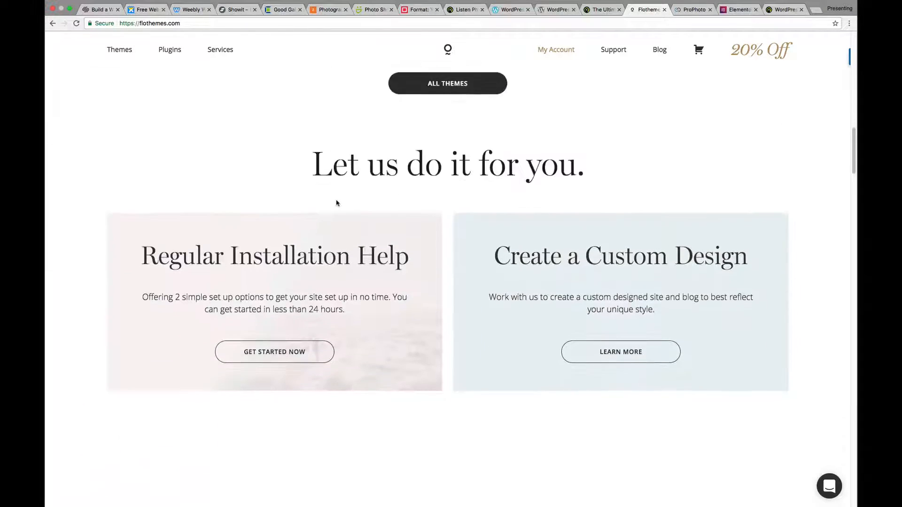
{"action": "scroll", "coordinate": [337, 204], "scroll_direction": "down", "scroll_amount": 2}
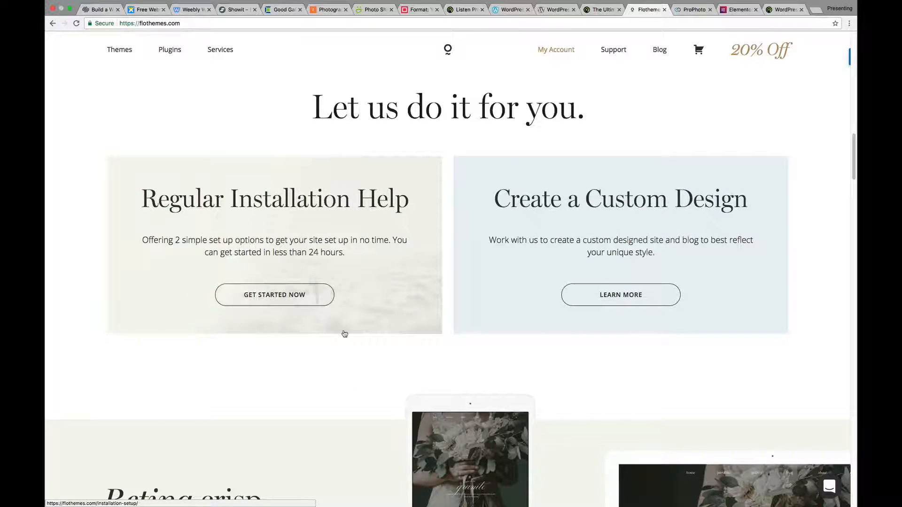
{"action": "scroll", "coordinate": [345, 334], "scroll_direction": "down", "scroll_amount": 5}
{"action": "scroll", "coordinate": [344, 334], "scroll_direction": "down", "scroll_amount": 2}
{"action": "scroll", "coordinate": [345, 334], "scroll_direction": "up", "scroll_amount": 10}
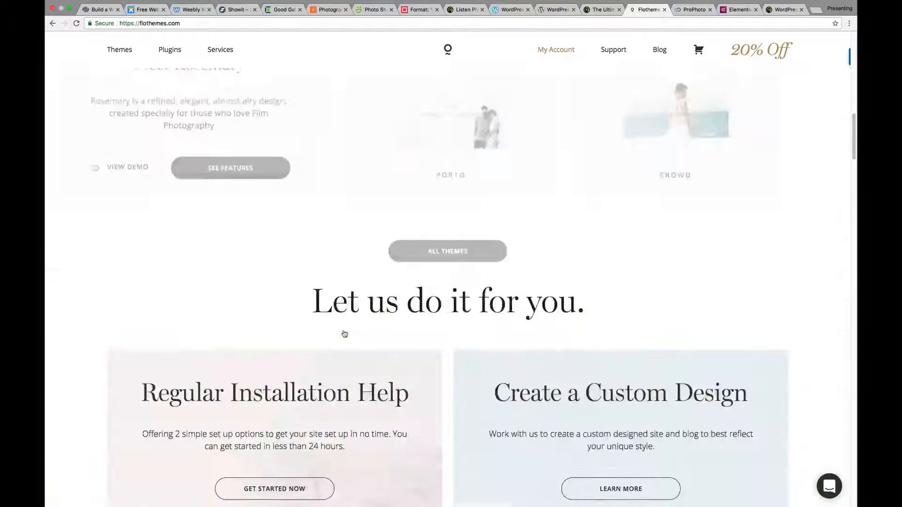
{"action": "scroll", "coordinate": [345, 334], "scroll_direction": "up", "scroll_amount": 10}
{"action": "scroll", "coordinate": [344, 335], "scroll_direction": "down", "scroll_amount": 1}
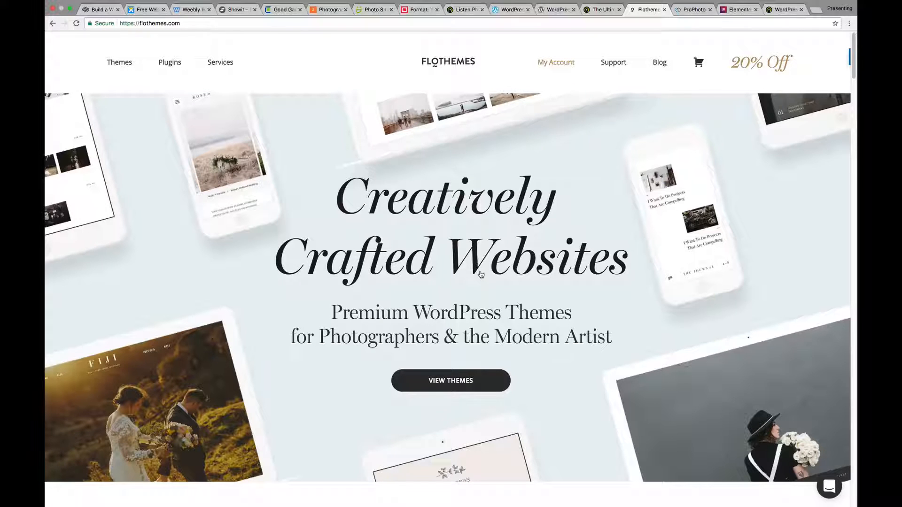
Switch to the ProPhoto tab with its 'Beautiful Websites for Creatives' tour
{"action": "key", "text": "ctrl+Tab"}
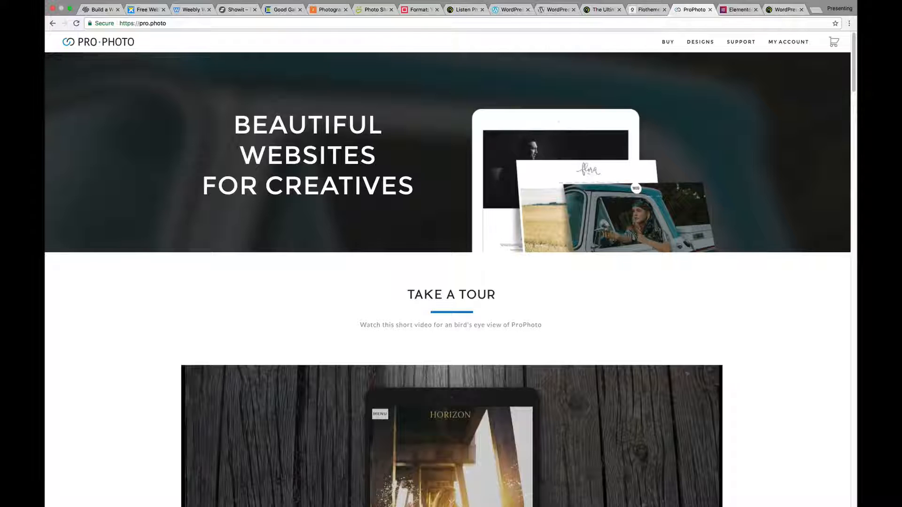
{"action": "scroll", "coordinate": [258, 344], "scroll_direction": "down", "scroll_amount": 6}
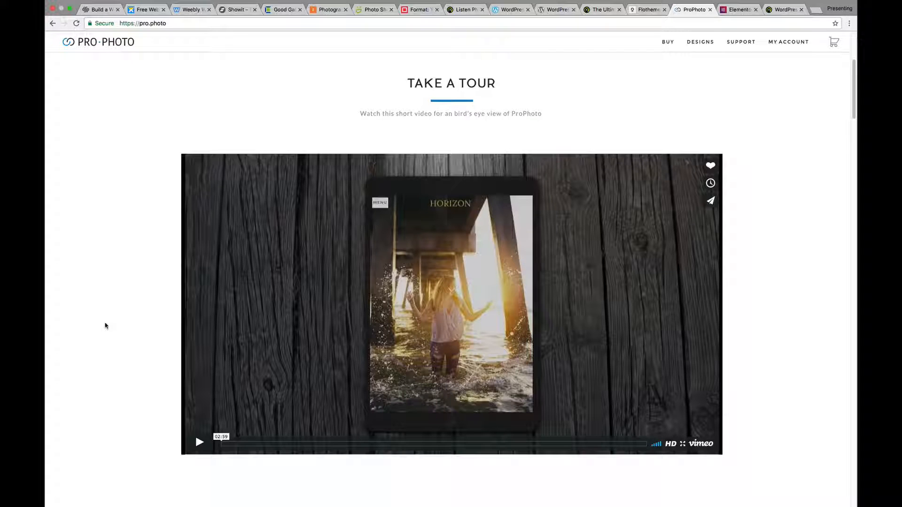
{"action": "scroll", "coordinate": [105, 327], "scroll_direction": "down", "scroll_amount": 8}
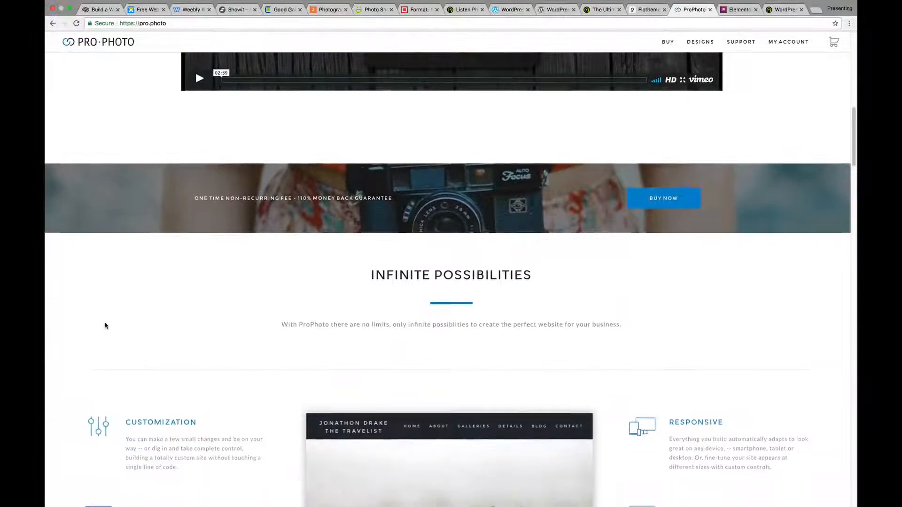
{"action": "scroll", "coordinate": [105, 326], "scroll_direction": "down", "scroll_amount": 8}
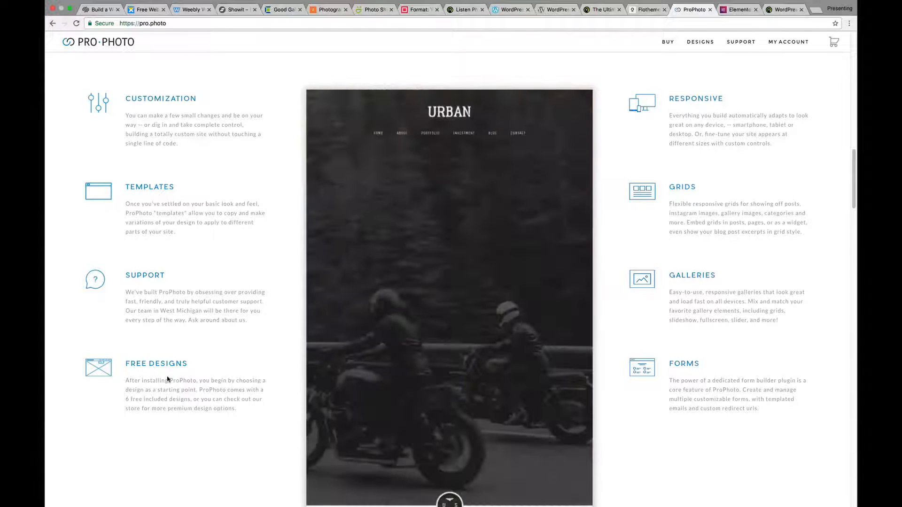
{"action": "scroll", "coordinate": [167, 380], "scroll_direction": "down", "scroll_amount": 10}
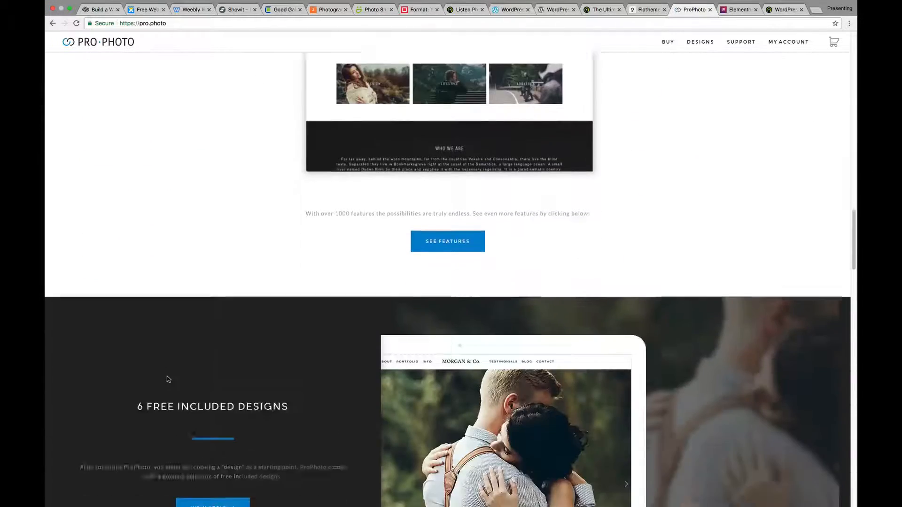
{"action": "scroll", "coordinate": [167, 379], "scroll_direction": "down", "scroll_amount": 5}
{"action": "scroll", "coordinate": [167, 380], "scroll_direction": "up", "scroll_amount": 4}
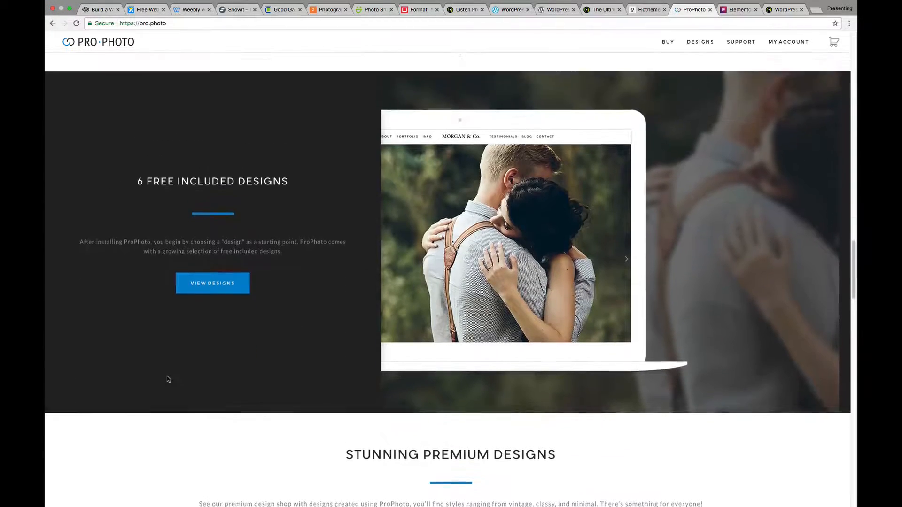
{"action": "scroll", "coordinate": [168, 379], "scroll_direction": "down", "scroll_amount": 5}
{"action": "scroll", "coordinate": [168, 380], "scroll_direction": "down", "scroll_amount": 5}
{"action": "scroll", "coordinate": [167, 379], "scroll_direction": "down", "scroll_amount": 5}
{"action": "scroll", "coordinate": [167, 379], "scroll_direction": "down", "scroll_amount": 3}
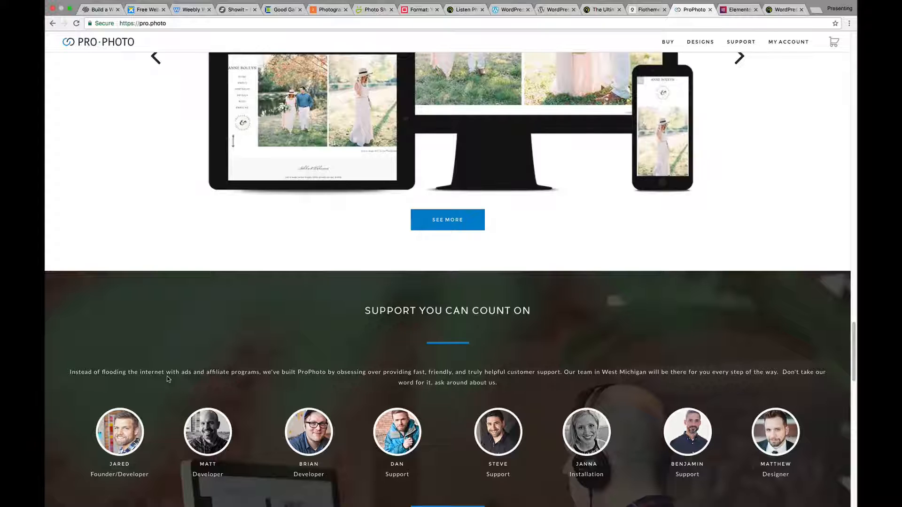
Switch to the Elementor tab pitching its live page builder for WordPress
{"action": "key", "text": "ctrl+Tab"}
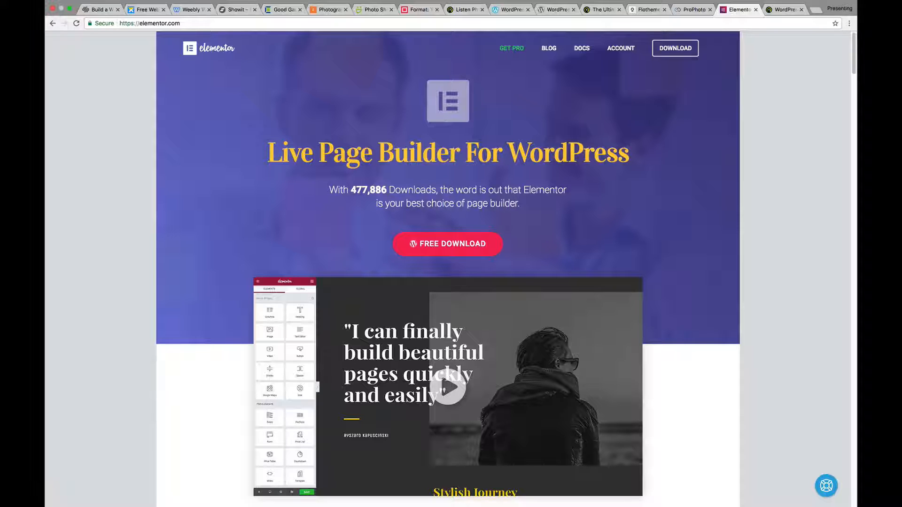
{"action": "scroll", "coordinate": [446, 386], "scroll_direction": "down", "scroll_amount": 3}
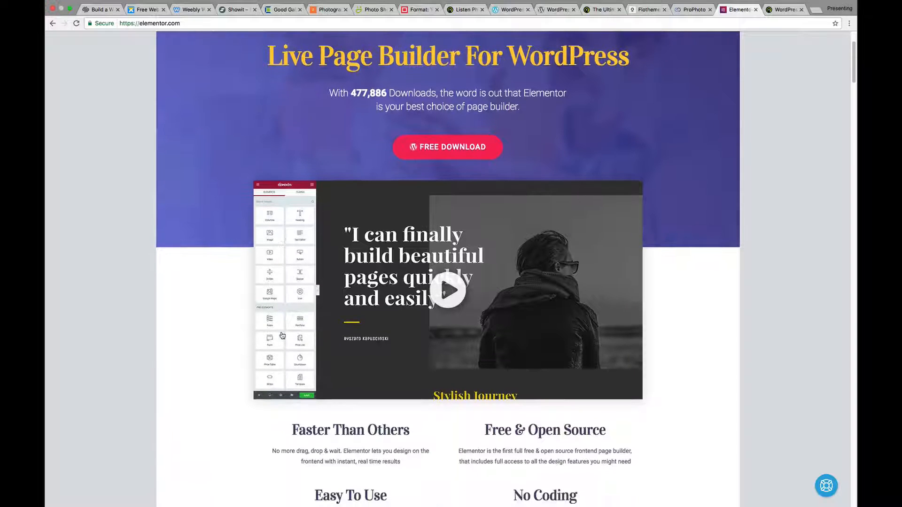
{"action": "scroll", "coordinate": [578, 302], "scroll_direction": "down", "scroll_amount": 10}
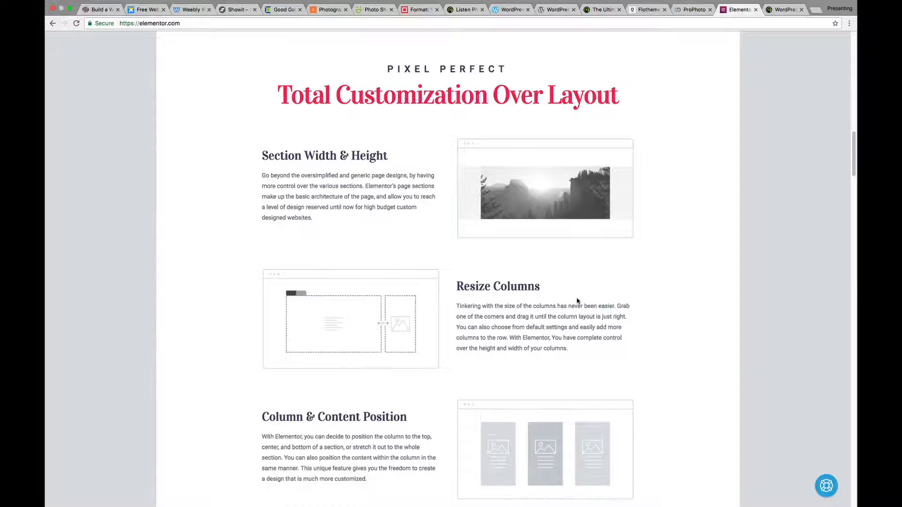
{"action": "scroll", "coordinate": [578, 302], "scroll_direction": "down", "scroll_amount": 5}
{"action": "scroll", "coordinate": [578, 302], "scroll_direction": "down", "scroll_amount": 5}
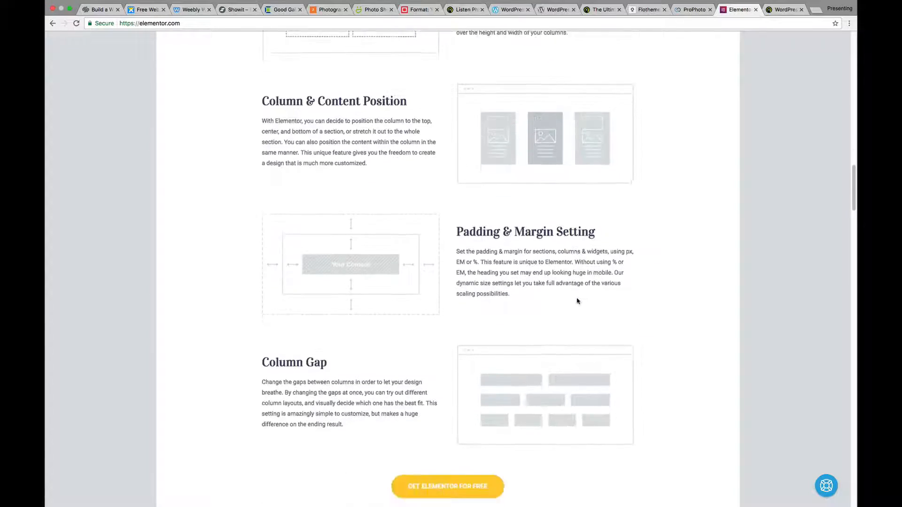
{"action": "scroll", "coordinate": [579, 302], "scroll_direction": "down", "scroll_amount": 3}
{"action": "scroll", "coordinate": [578, 302], "scroll_direction": "down", "scroll_amount": 2}
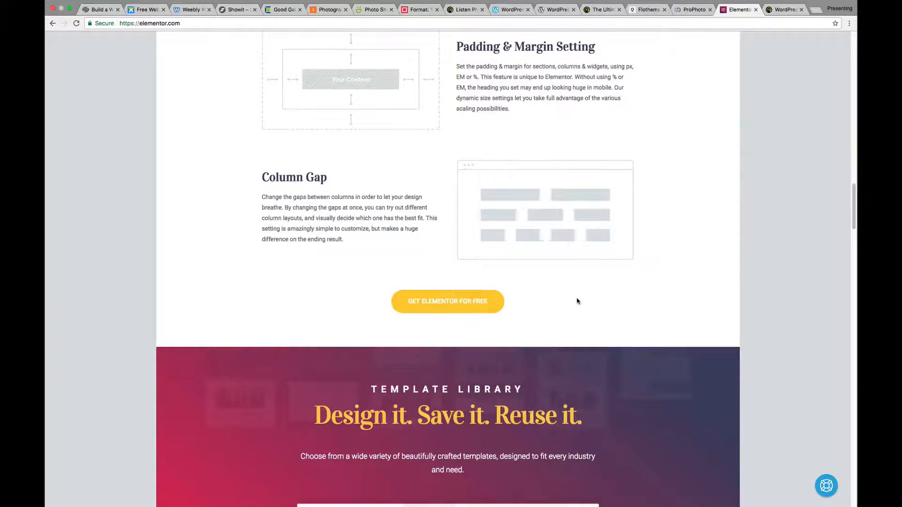
{"action": "scroll", "coordinate": [577, 301], "scroll_direction": "down", "scroll_amount": 3}
{"action": "scroll", "coordinate": [577, 301], "scroll_direction": "down", "scroll_amount": 2}
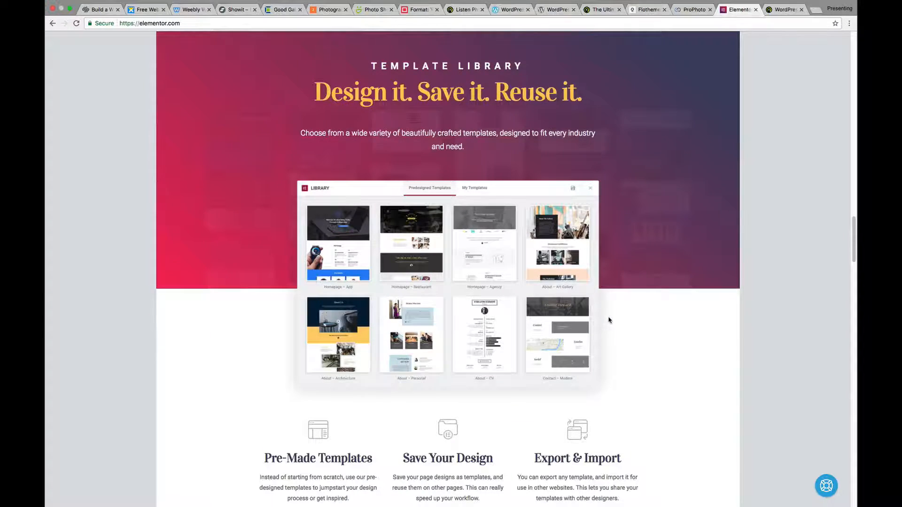
{"action": "scroll", "coordinate": [609, 320], "scroll_direction": "down", "scroll_amount": 4}
{"action": "scroll", "coordinate": [609, 320], "scroll_direction": "down", "scroll_amount": 3}
{"action": "scroll", "coordinate": [609, 320], "scroll_direction": "down", "scroll_amount": 3}
{"action": "scroll", "coordinate": [609, 320], "scroll_direction": "down", "scroll_amount": 2}
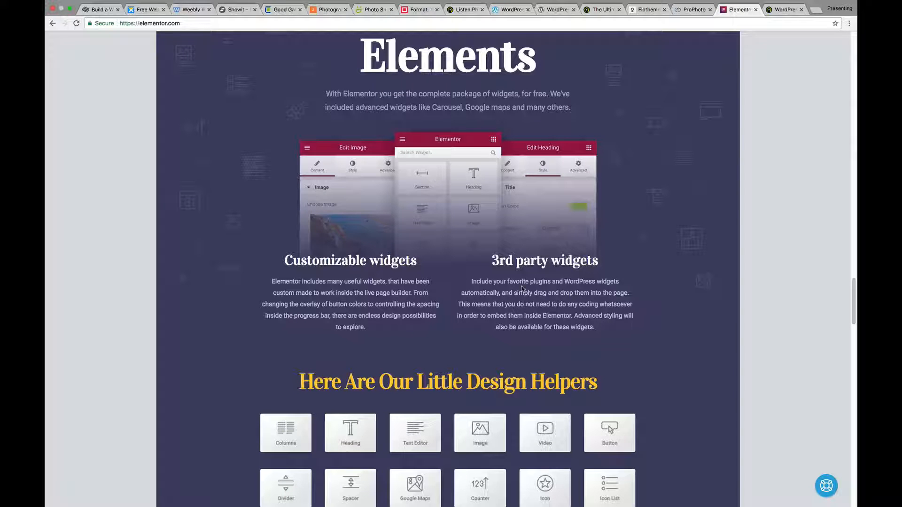
{"action": "scroll", "coordinate": [522, 289], "scroll_direction": "down", "scroll_amount": 3}
{"action": "scroll", "coordinate": [521, 288], "scroll_direction": "down", "scroll_amount": 3}
{"action": "scroll", "coordinate": [521, 289], "scroll_direction": "down", "scroll_amount": 2}
{"action": "scroll", "coordinate": [521, 289], "scroll_direction": "down", "scroll_amount": 1}
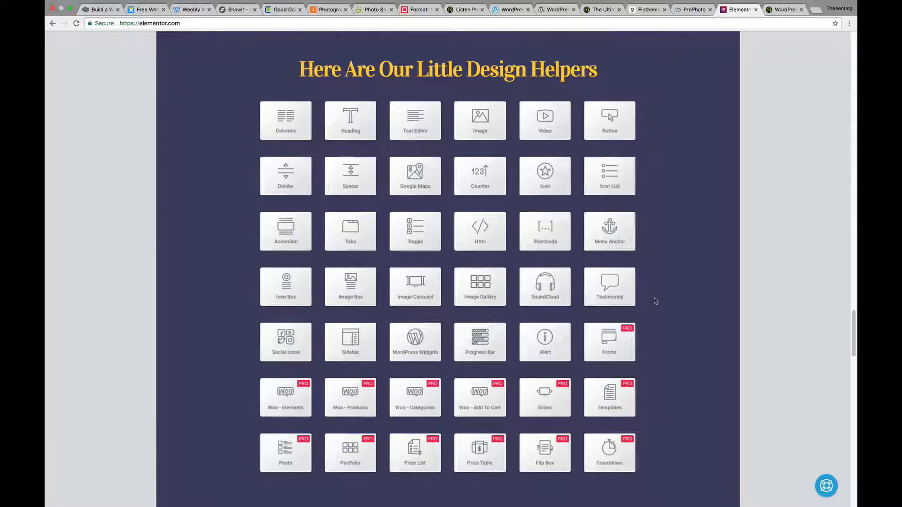
{"action": "scroll", "coordinate": [654, 301], "scroll_direction": "down", "scroll_amount": 1}
{"action": "scroll", "coordinate": [654, 301], "scroll_direction": "down", "scroll_amount": 3}
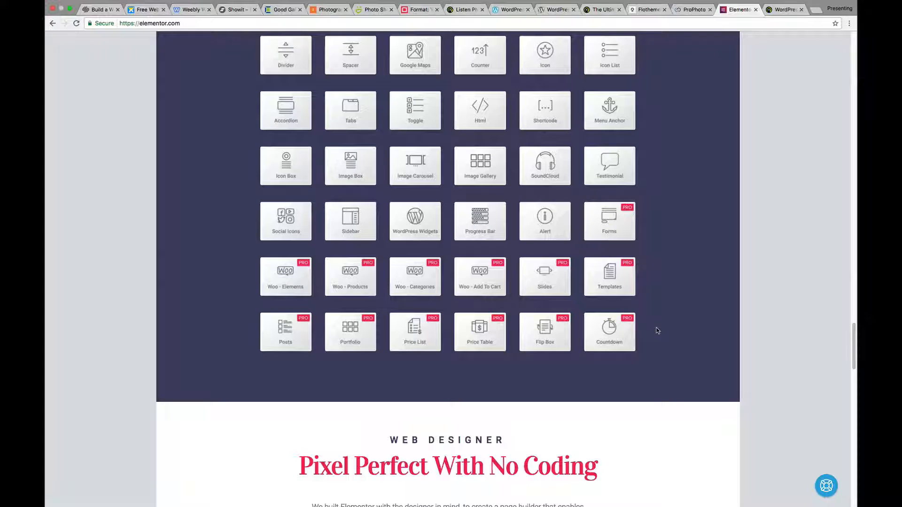
{"action": "scroll", "coordinate": [658, 331], "scroll_direction": "down", "scroll_amount": 3}
{"action": "scroll", "coordinate": [657, 331], "scroll_direction": "down", "scroll_amount": 3}
{"action": "scroll", "coordinate": [657, 331], "scroll_direction": "down", "scroll_amount": 2}
{"action": "scroll", "coordinate": [657, 331], "scroll_direction": "down", "scroll_amount": 2}
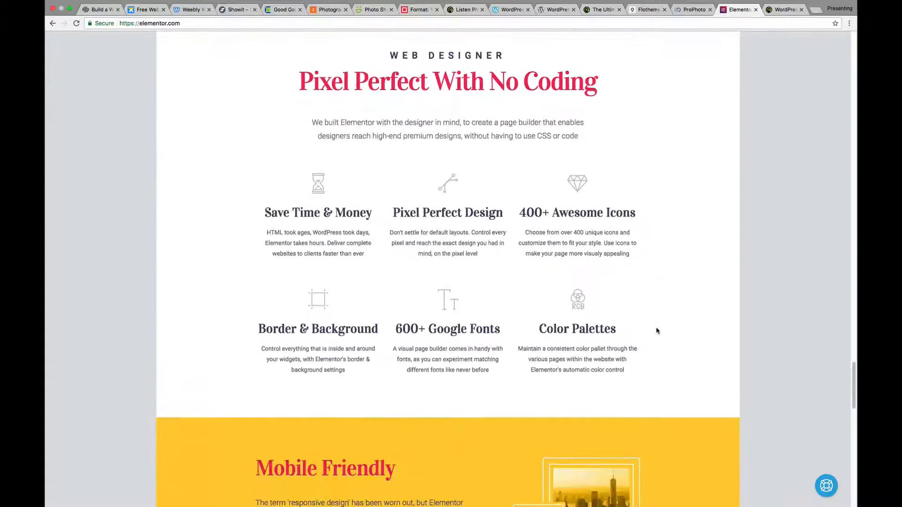
{"action": "scroll", "coordinate": [657, 331], "scroll_direction": "down", "scroll_amount": 3}
{"action": "scroll", "coordinate": [657, 331], "scroll_direction": "down", "scroll_amount": 2}
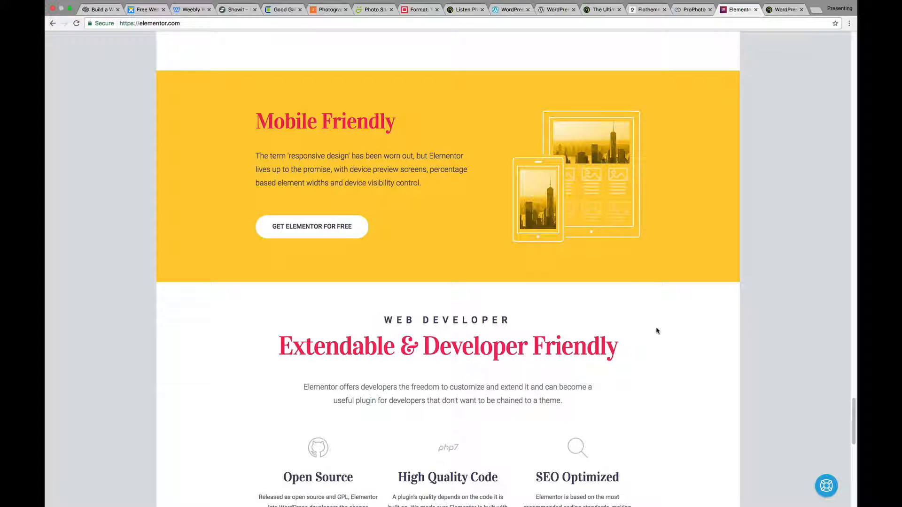
{"action": "scroll", "coordinate": [658, 331], "scroll_direction": "up", "scroll_amount": 10}
{"action": "scroll", "coordinate": [657, 330], "scroll_direction": "up", "scroll_amount": 10}
{"action": "scroll", "coordinate": [657, 330], "scroll_direction": "up", "scroll_amount": 10}
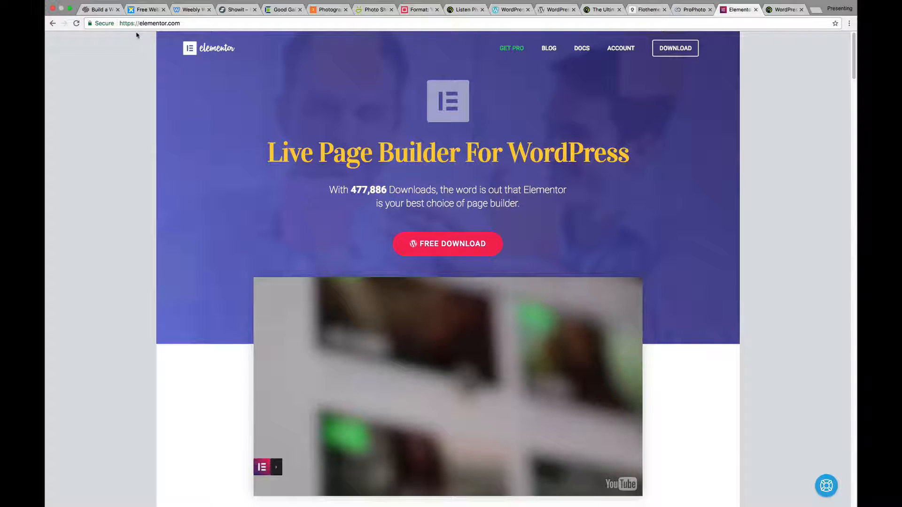
Revisit the Squarespace homepage, then land on the Imagely websites page of photographer designs
{"action": "left_click", "coordinate": [98, 10]}
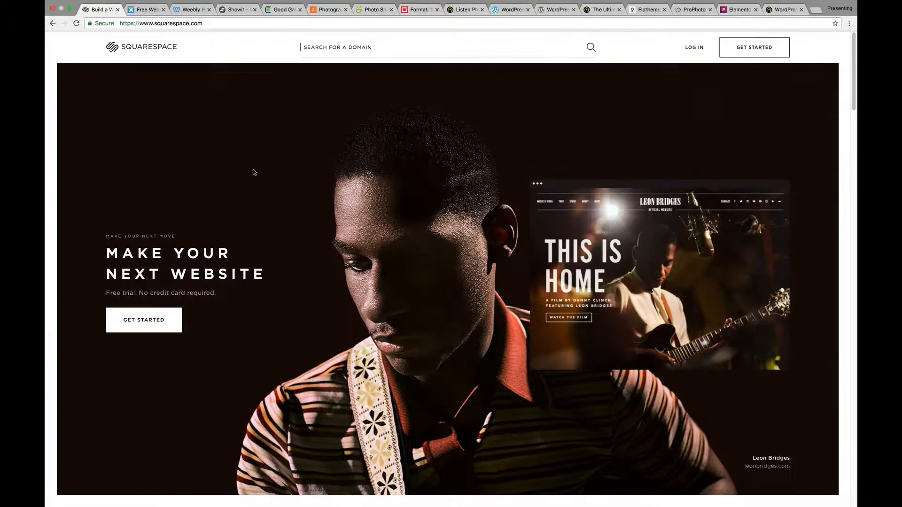
{"action": "scroll", "coordinate": [253, 171], "scroll_direction": "down", "scroll_amount": 3}
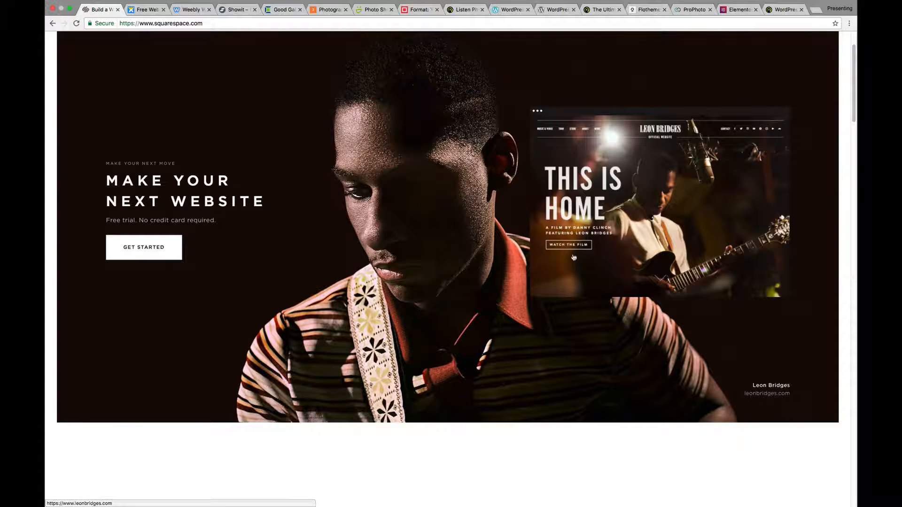
{"action": "scroll", "coordinate": [503, 235], "scroll_direction": "up", "scroll_amount": 3}
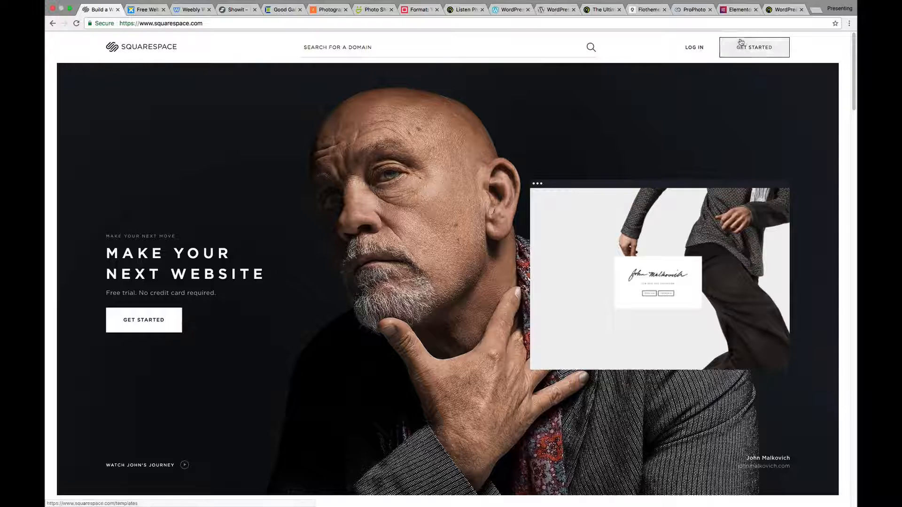
{"action": "left_click", "coordinate": [781, 9]}
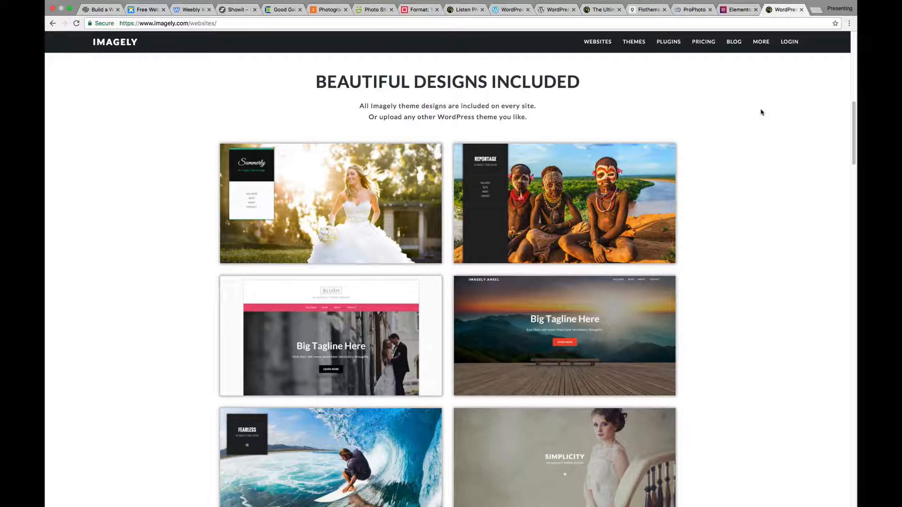
{"action": "scroll", "coordinate": [246, 82], "scroll_direction": "up", "scroll_amount": 10}
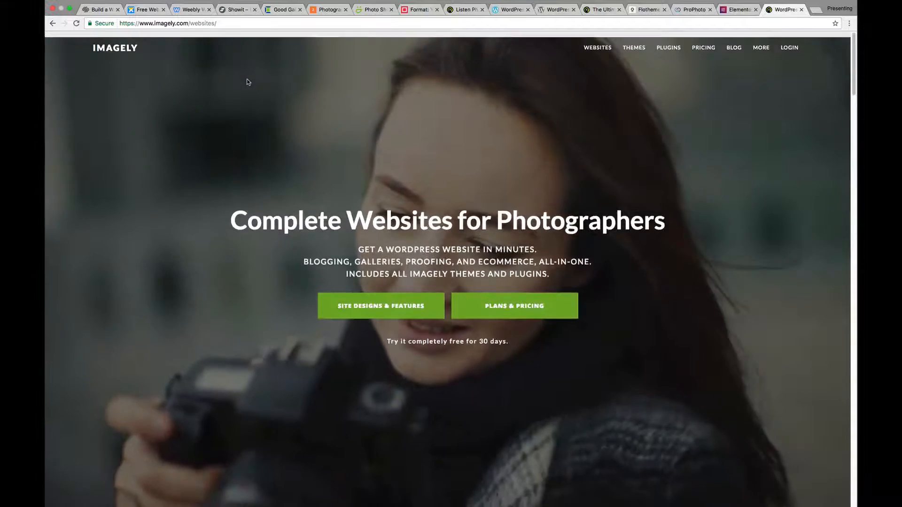